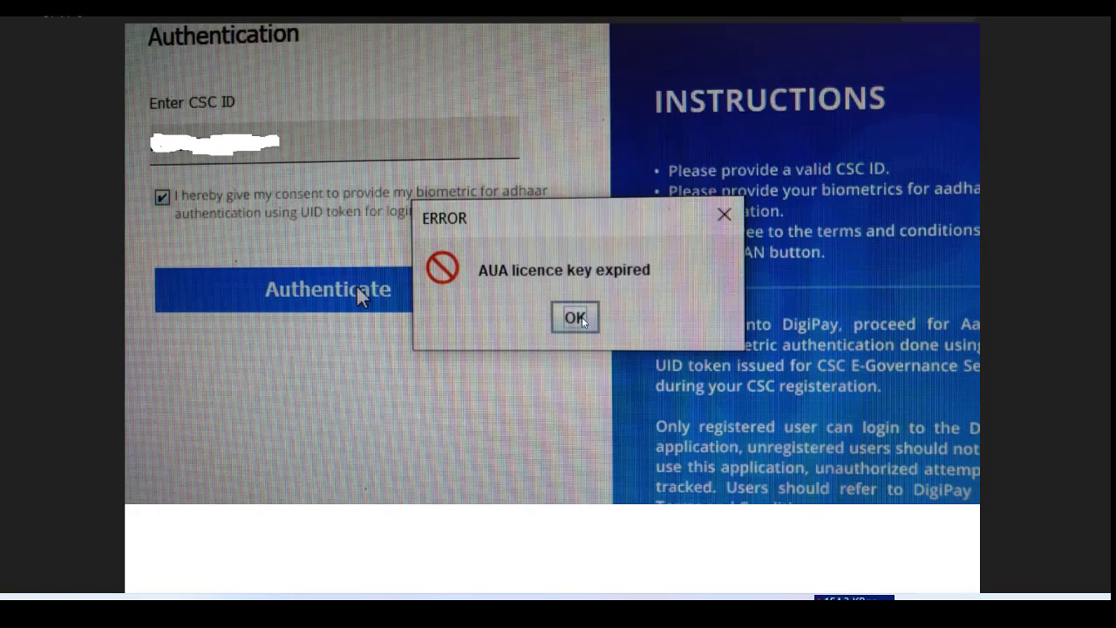
Step: In Chrome, go to digipay.csccloud.in's Download Digipay page and start the DigiPay v6.6 Windows download
mouse_move(488, 596)
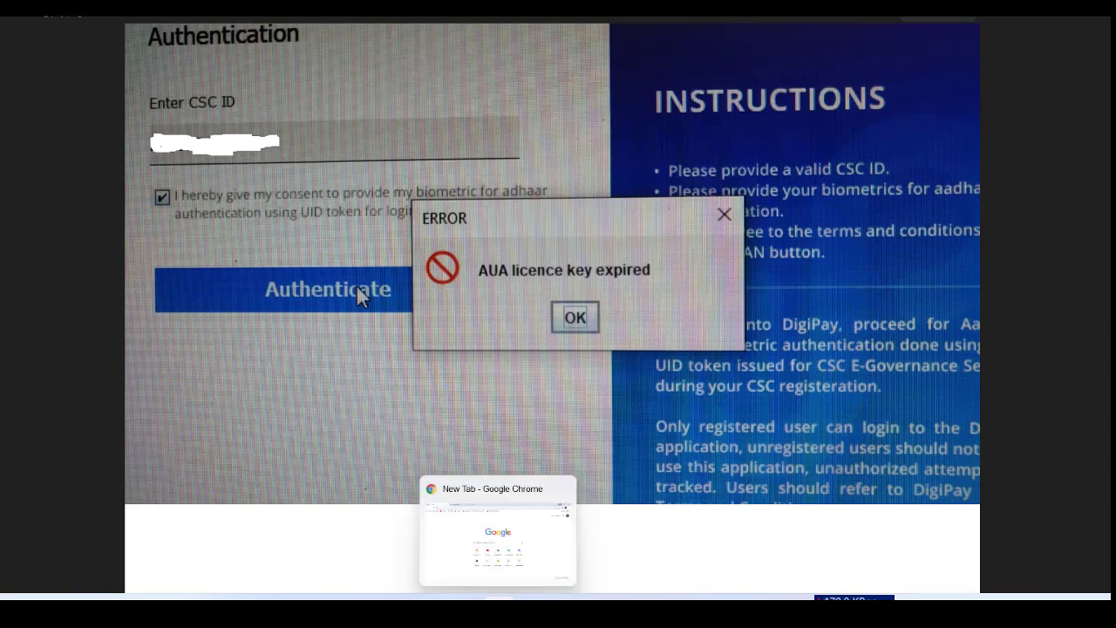
click(514, 491)
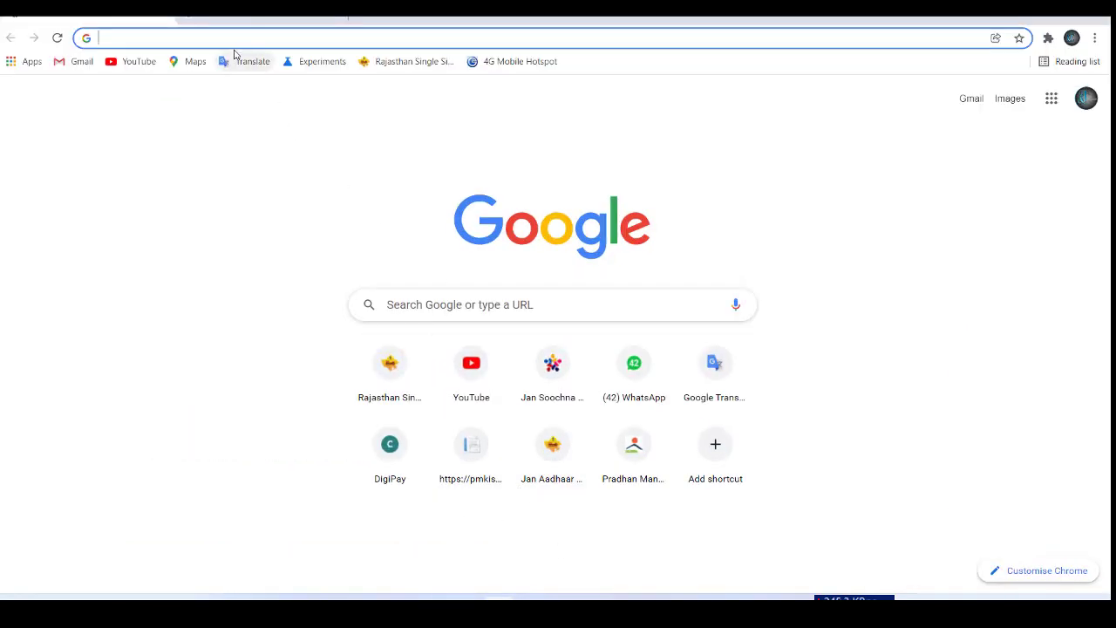
click(269, 102)
text(dig)
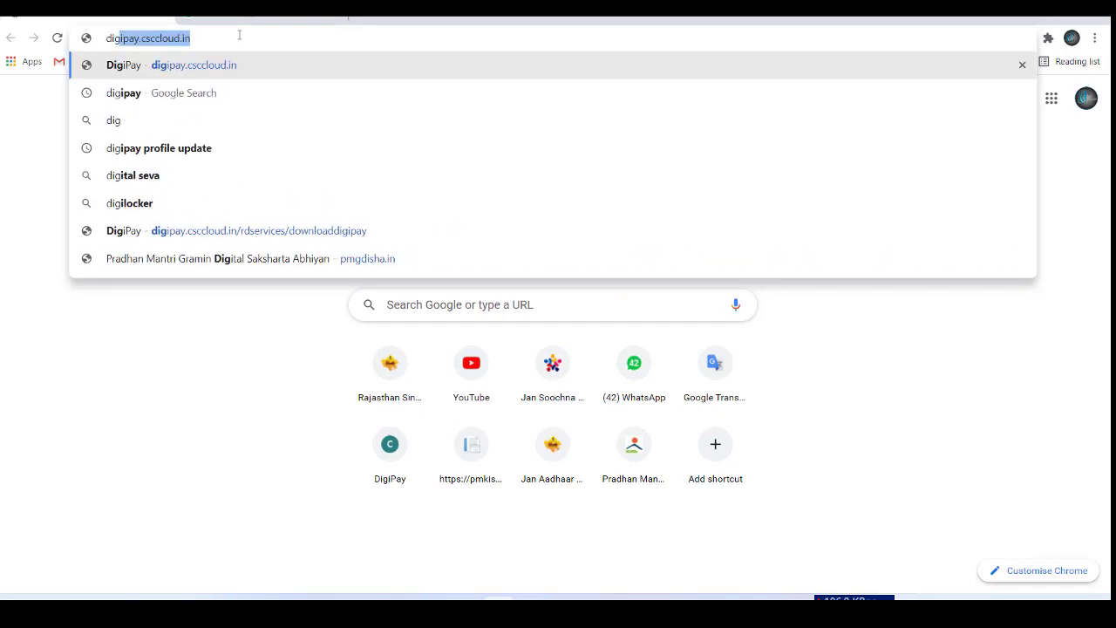
key(Return)
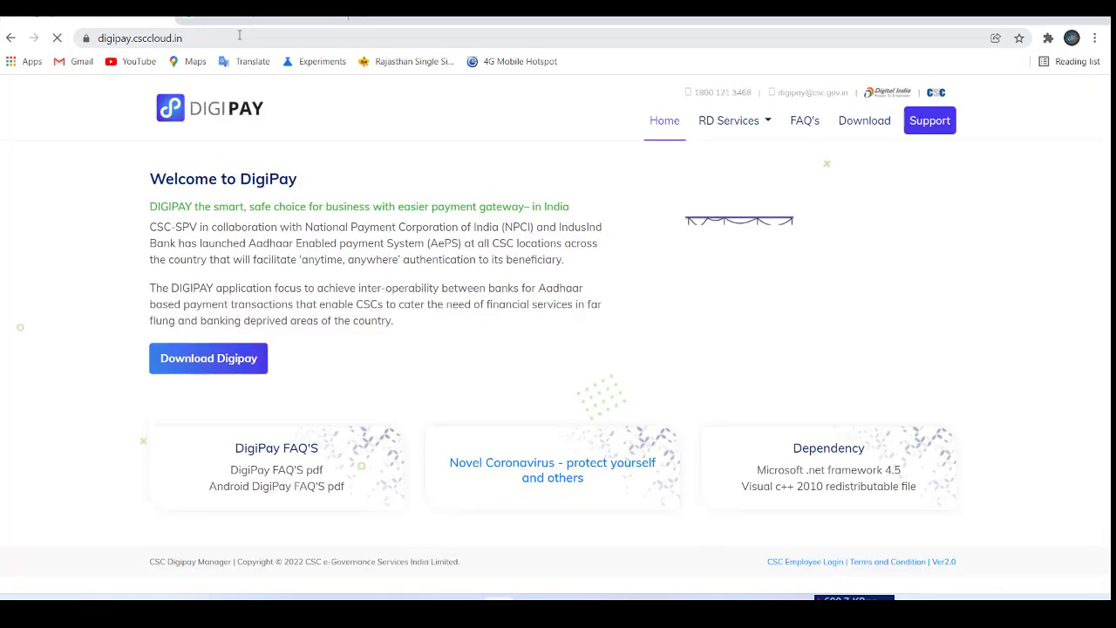
click(199, 370)
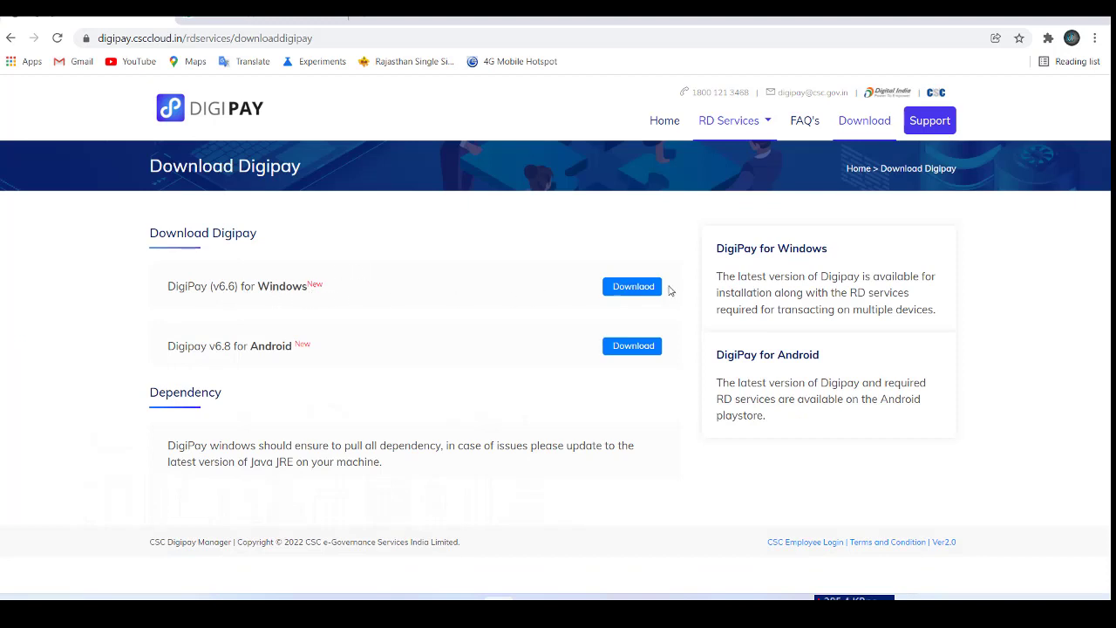
click(634, 287)
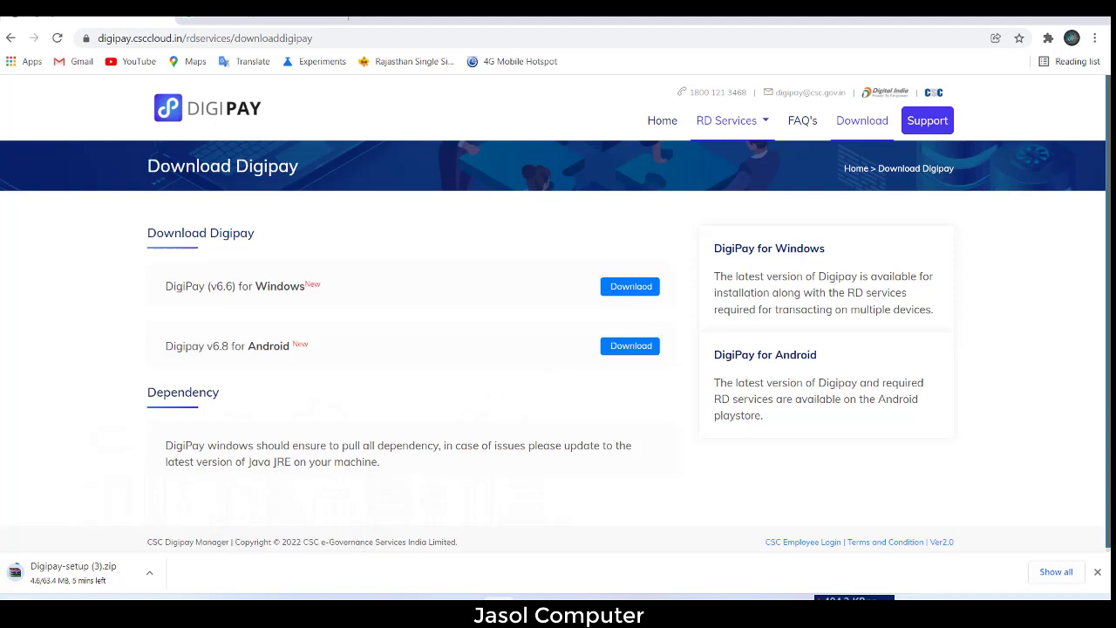
Step: Uninstall DigiPay version 6.5 and all its components via Control Panel's Uninstall a program list
click(82, 610)
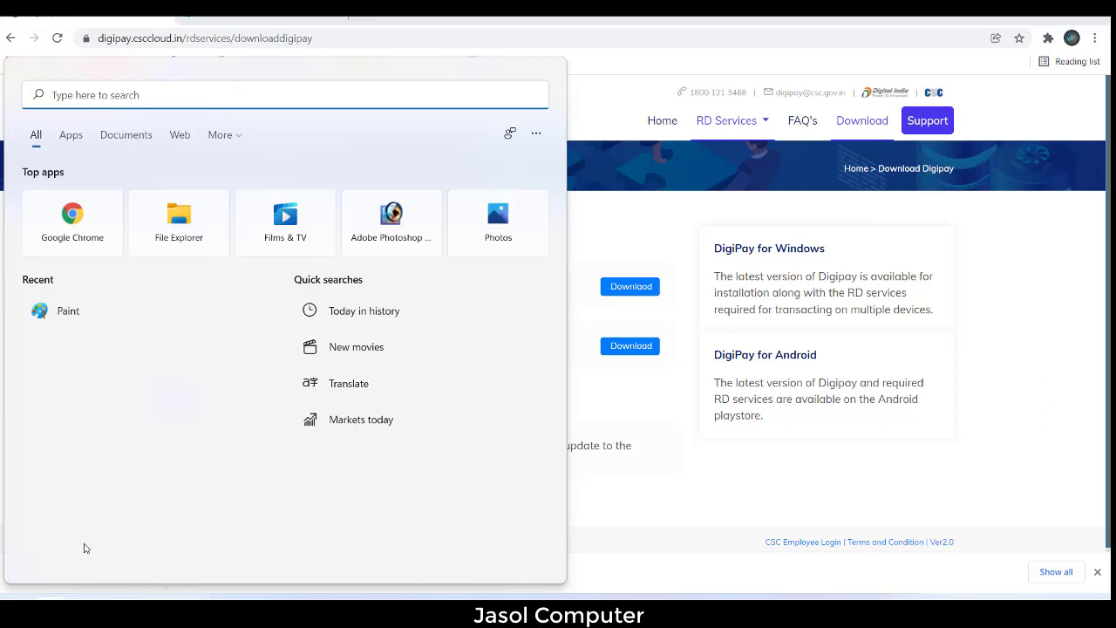
text(cant)
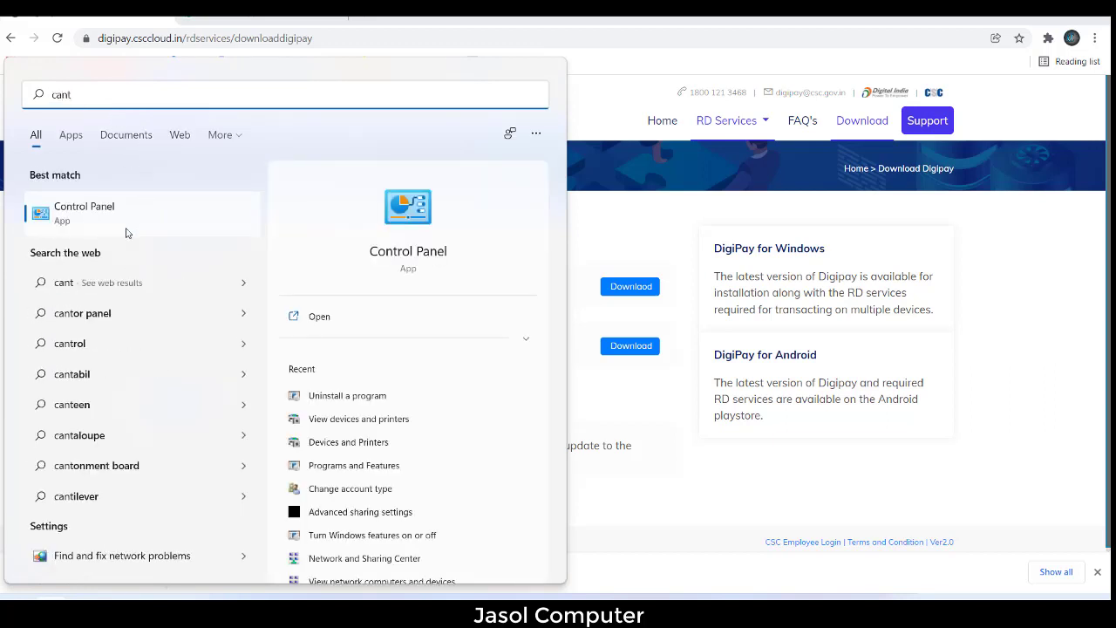
click(81, 218)
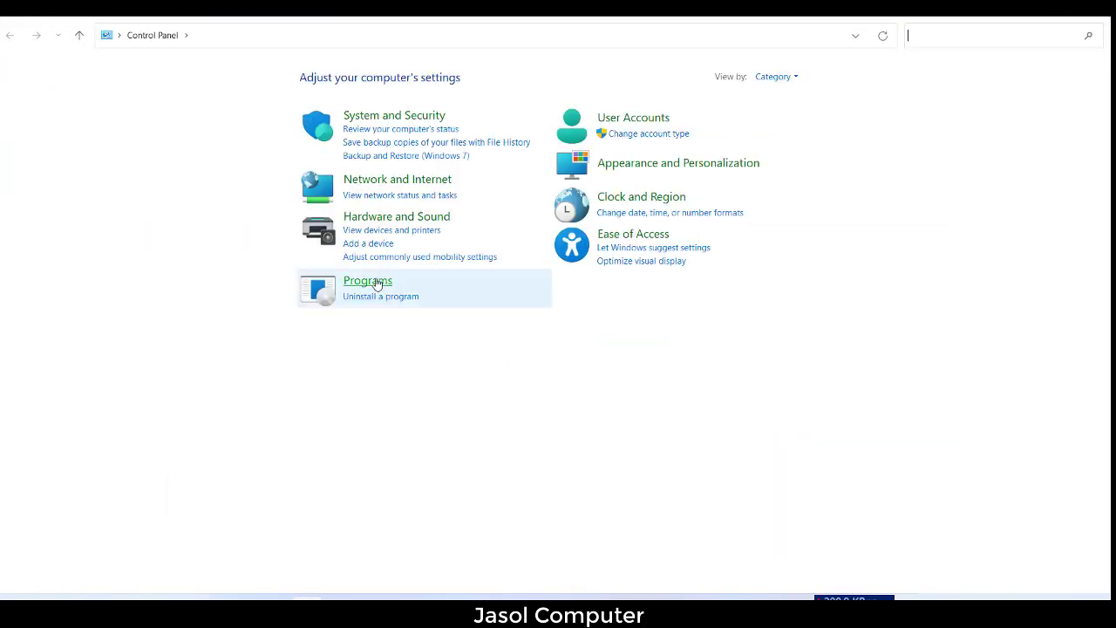
click(372, 299)
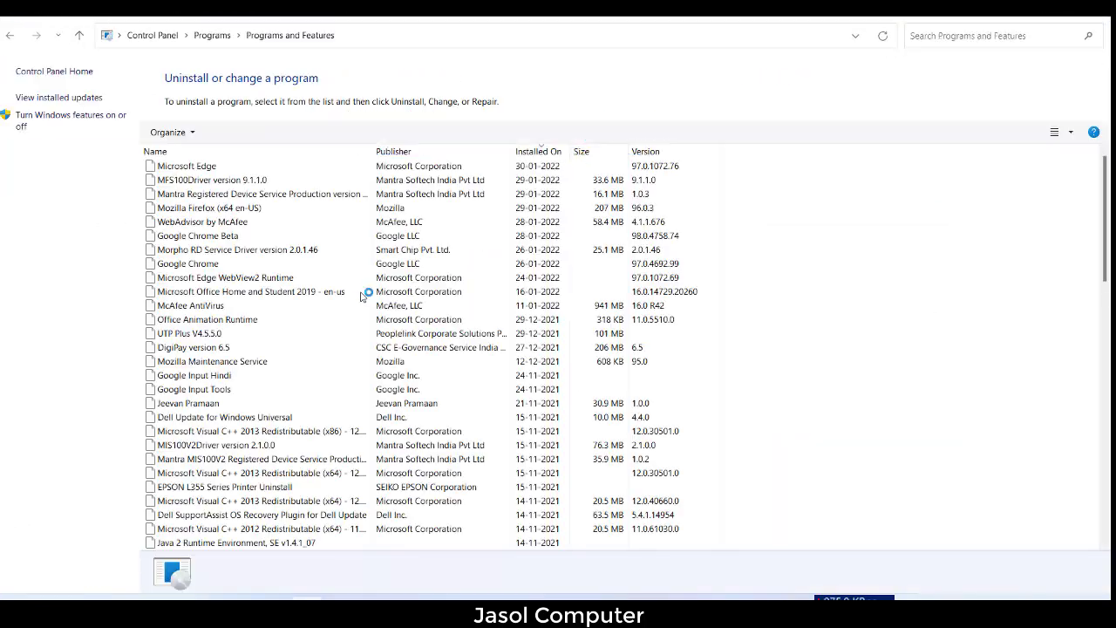
click(225, 180)
click(225, 361)
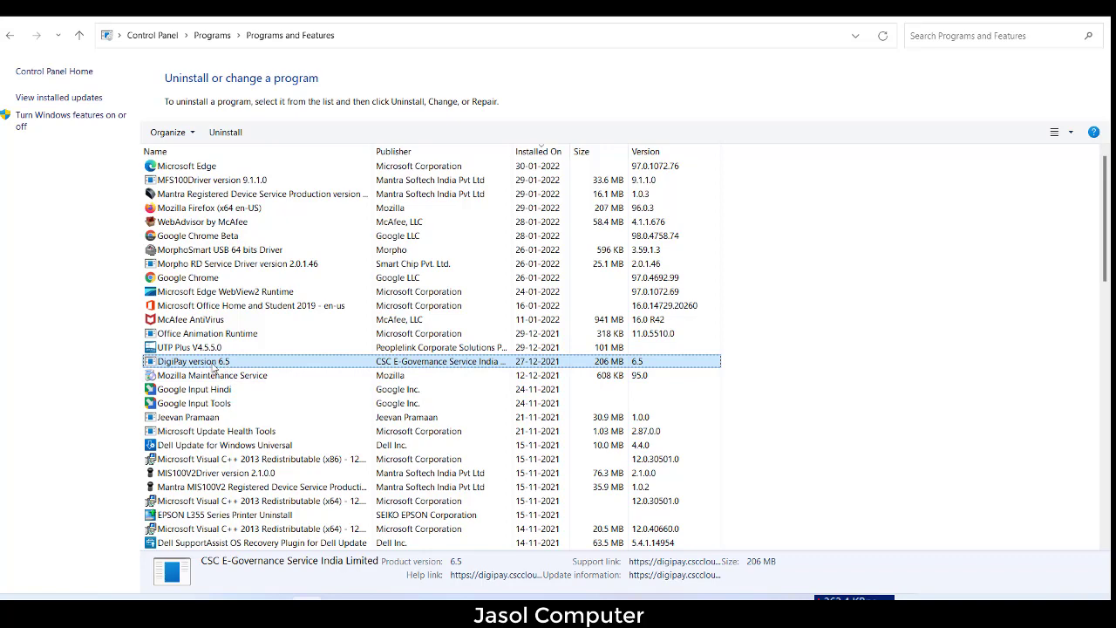
click(225, 131)
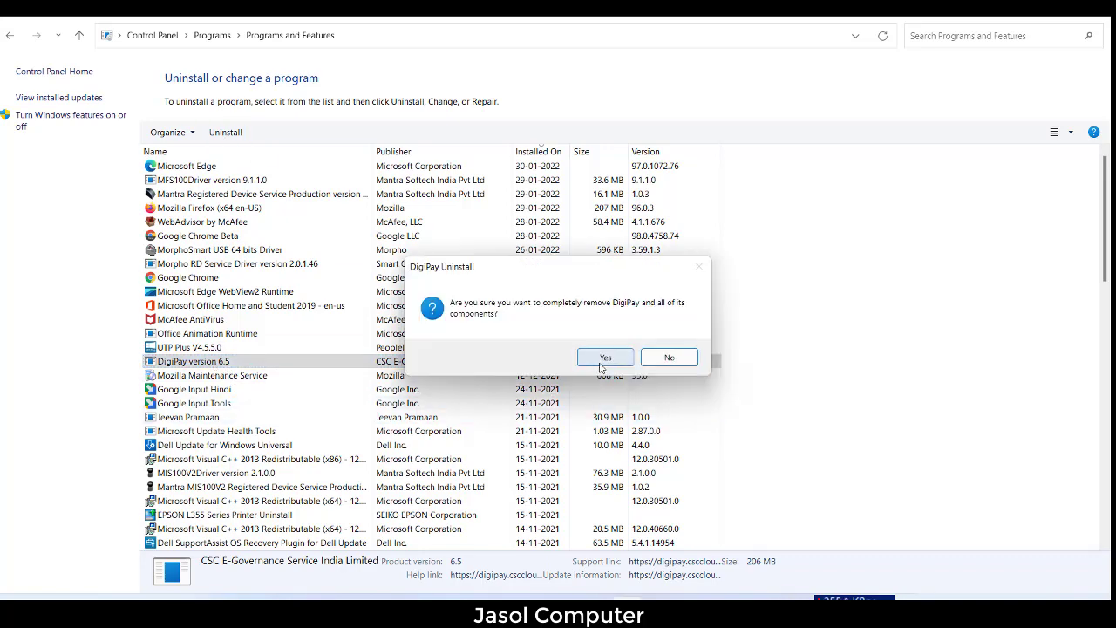
click(602, 359)
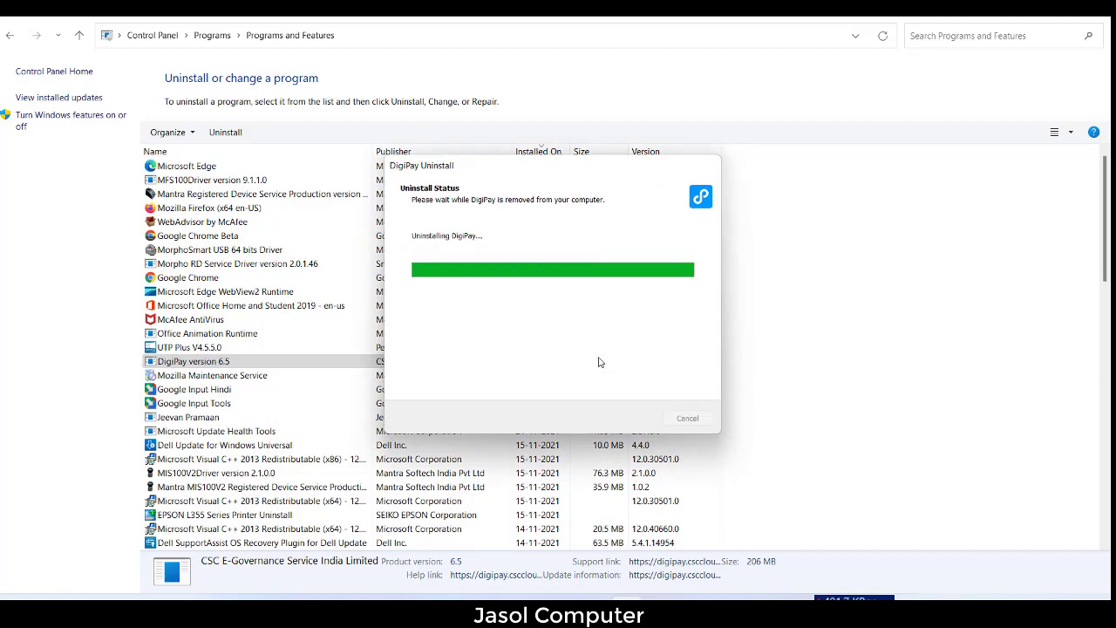
click(661, 371)
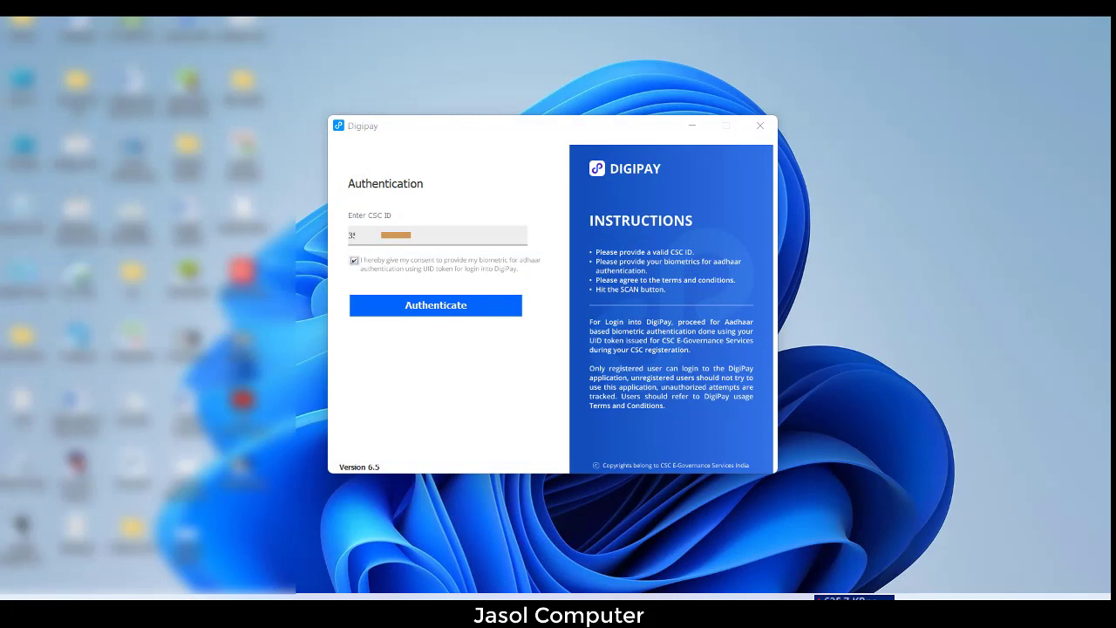
Step: Open the OS (C:) drive full-screen and enter the CSC E-Governance Service folder
double_click(23, 85)
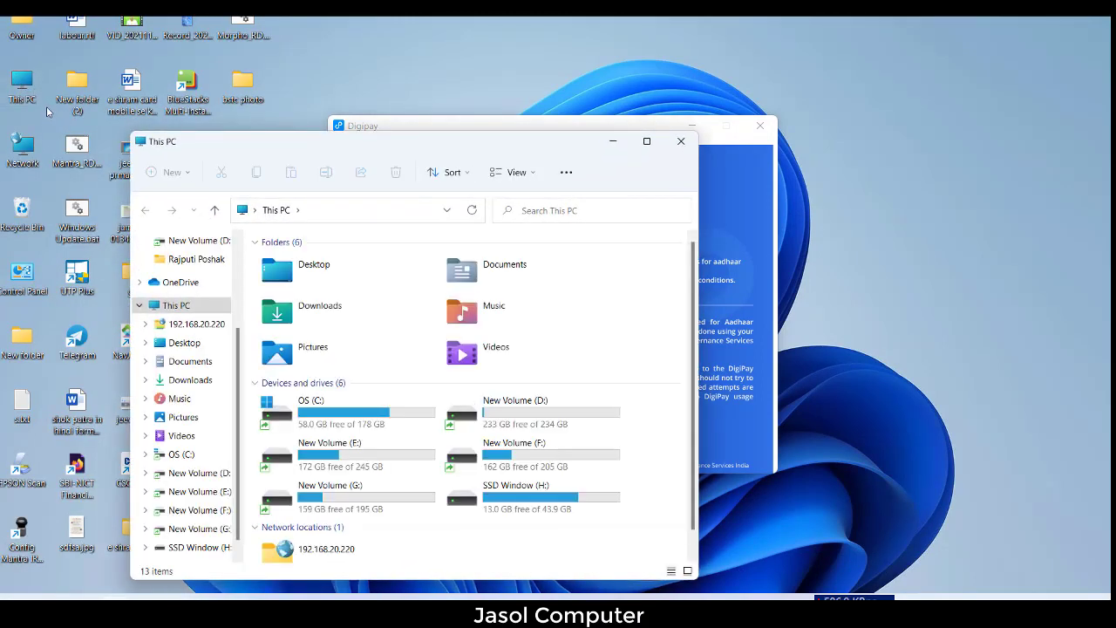
double_click(367, 417)
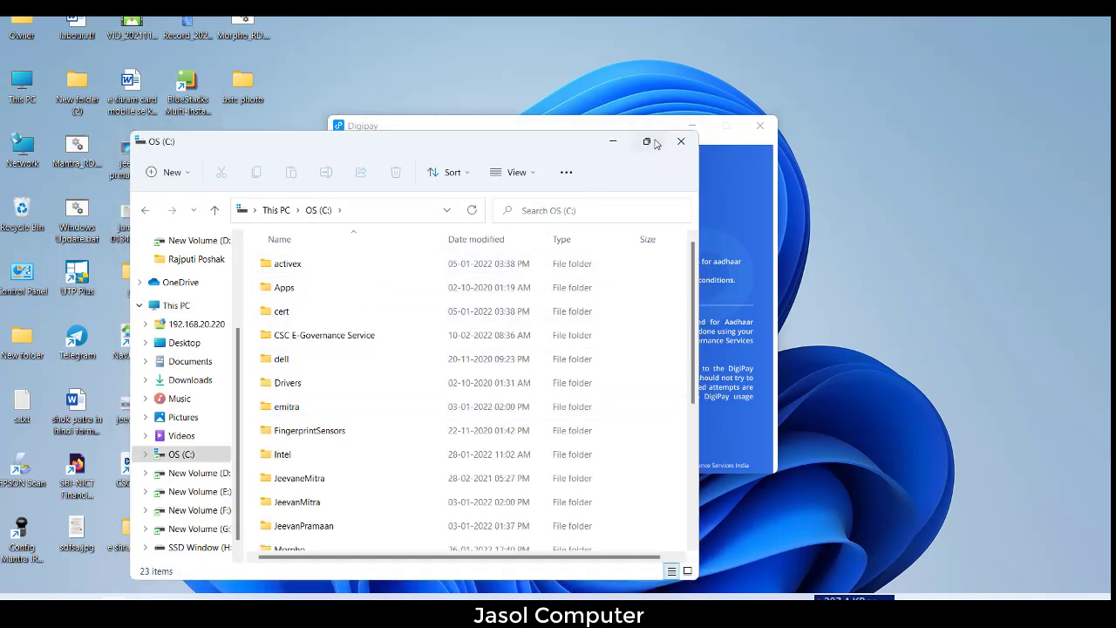
click(653, 139)
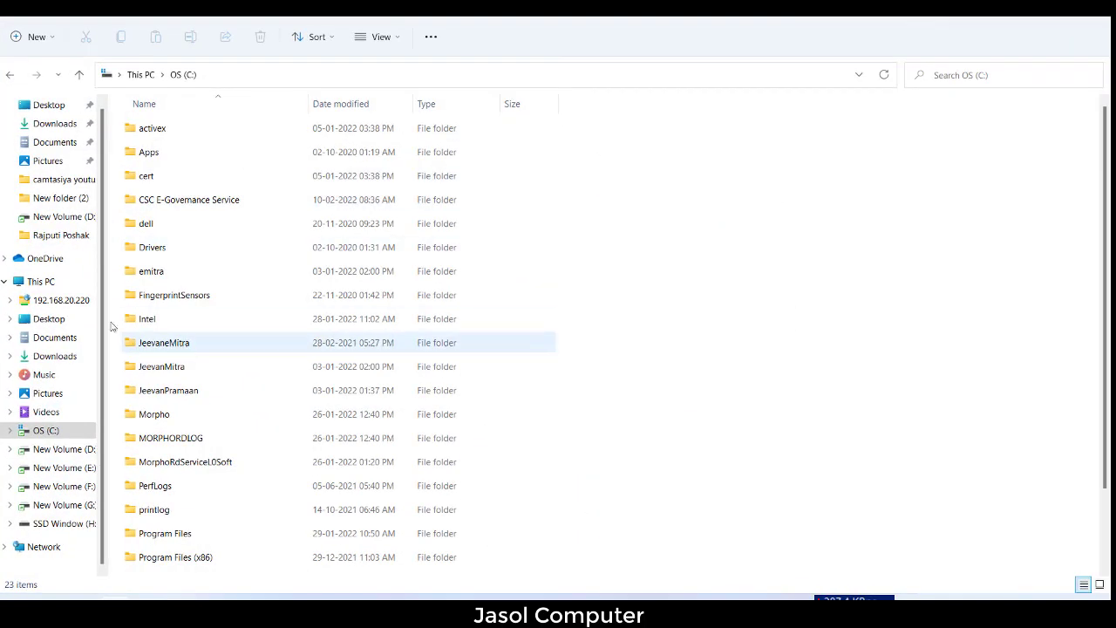
click(198, 199)
right_click(185, 202)
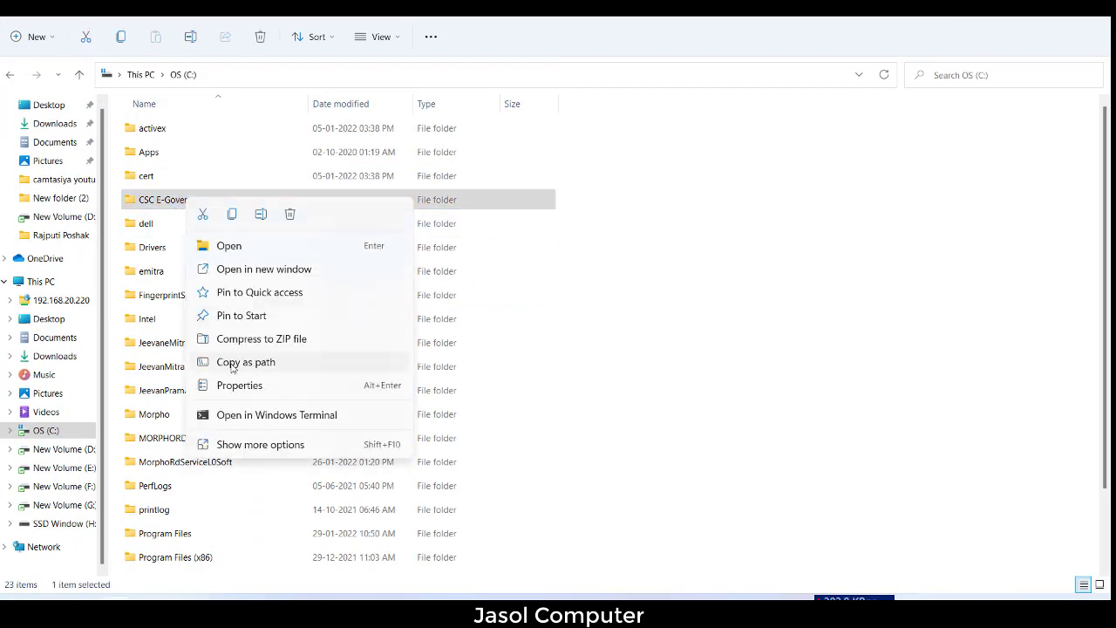
click(148, 201)
double_click(148, 200)
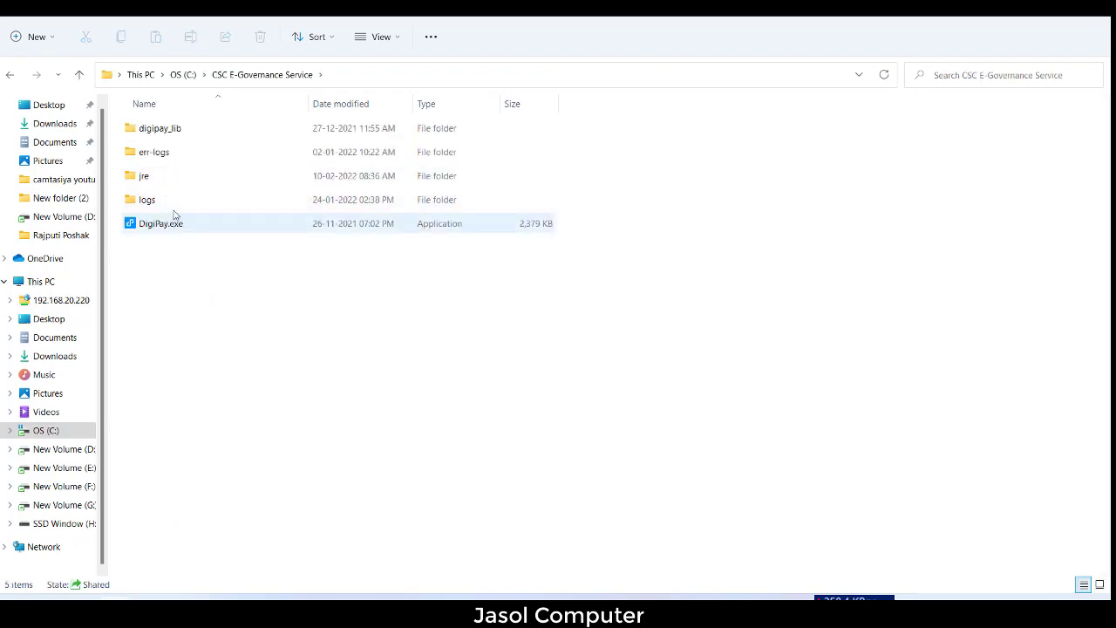
Step: Inspect the logs\20220124 folder, then go back to the OS (C:) drive listing
mouse_move(185, 204)
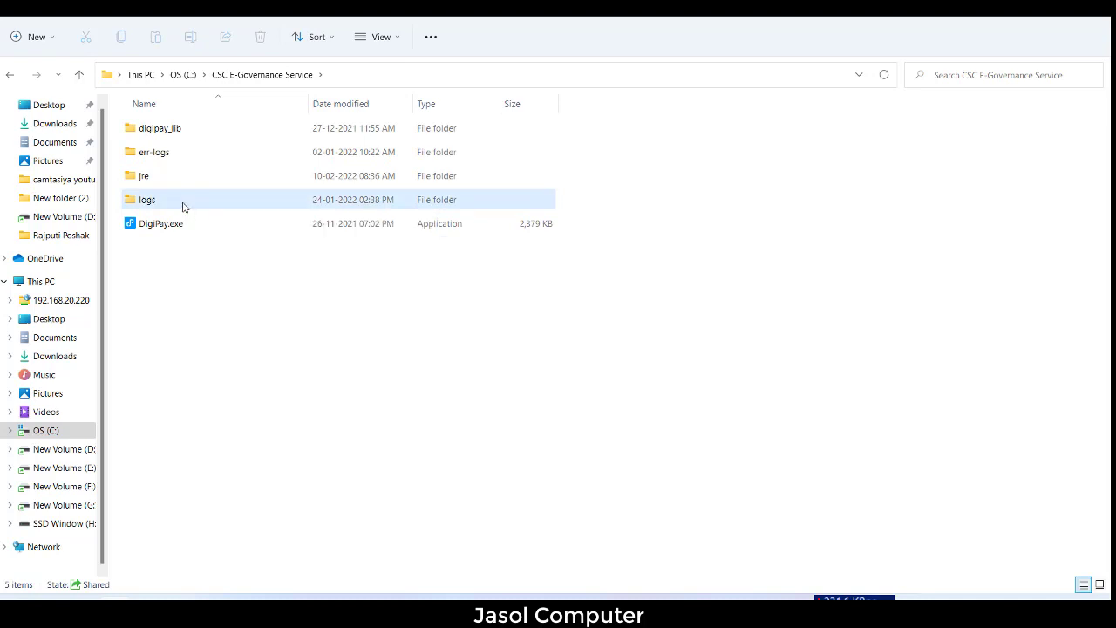
double_click(183, 207)
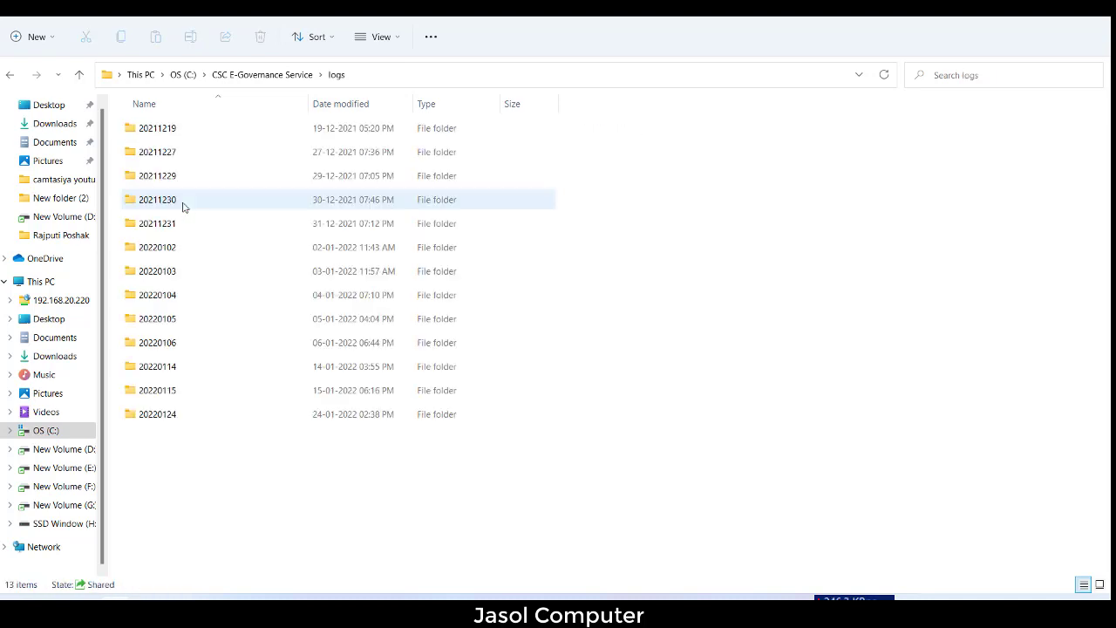
double_click(196, 416)
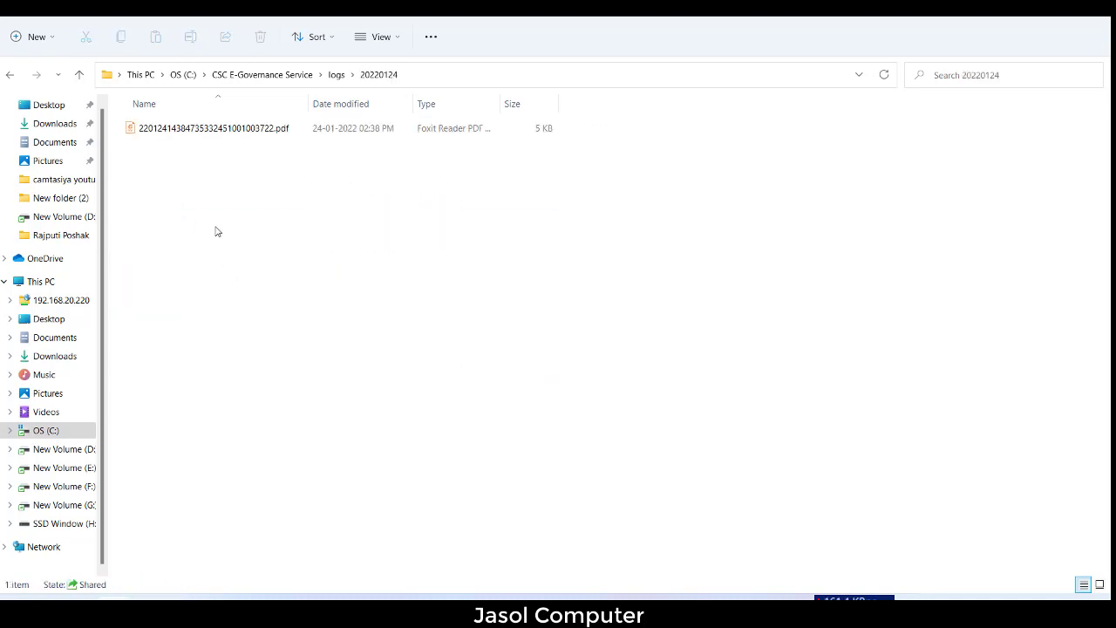
click(10, 79)
click(11, 80)
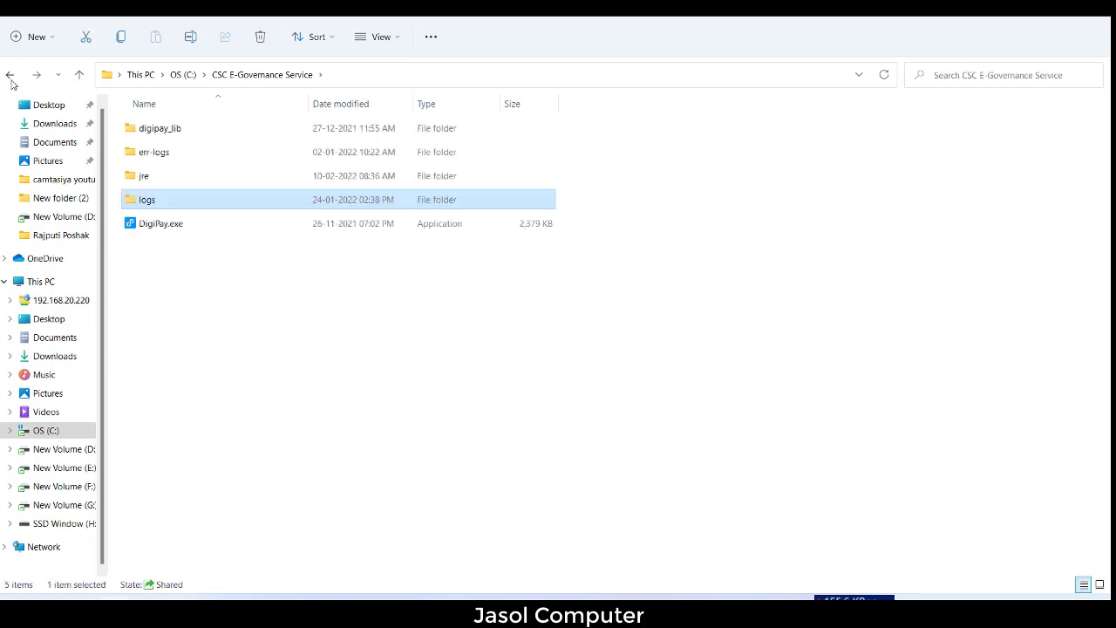
click(11, 81)
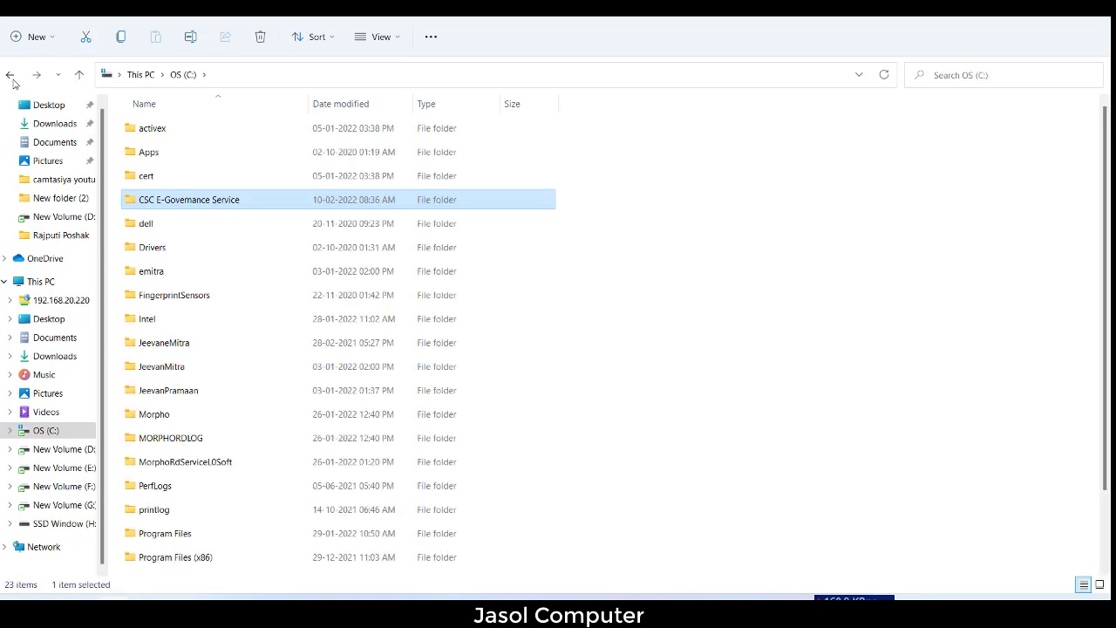
Step: Try deleting the CSC E-Governance Service folder, dismissing the blocked-deletion prompt
key(Delete)
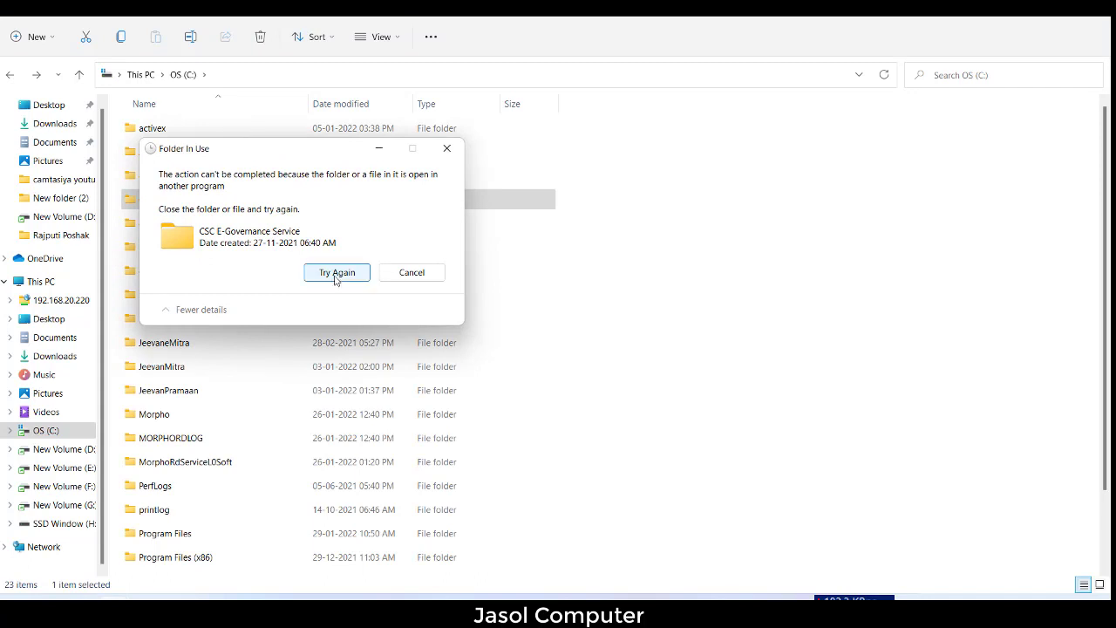
click(337, 277)
click(348, 275)
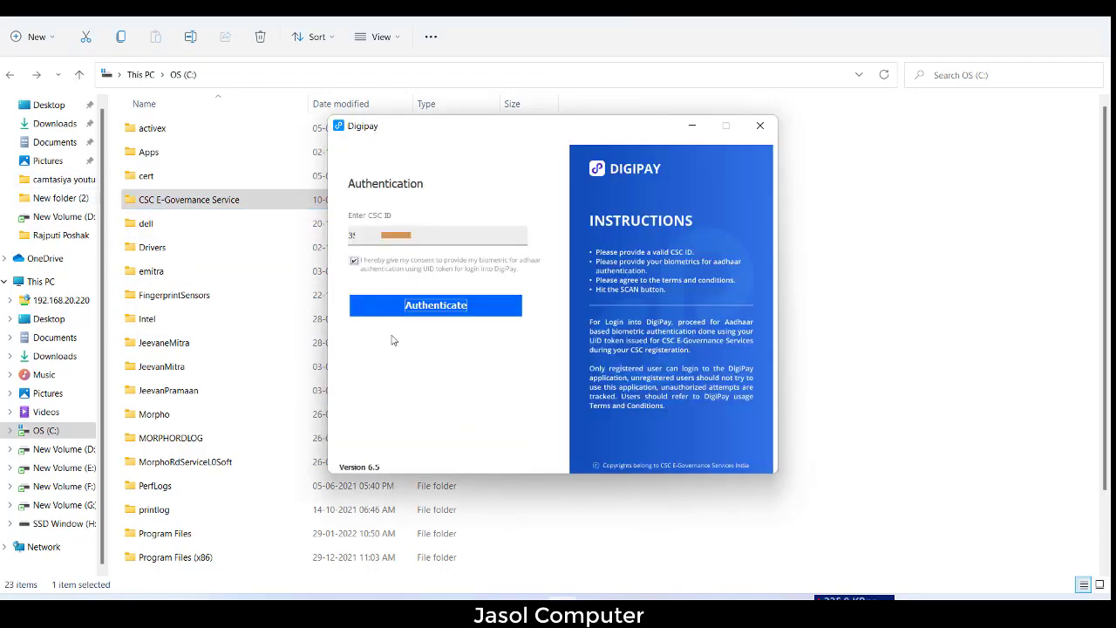
Step: Close the running DigiPay login window, delete the folder, and return to the Chrome download page
click(760, 125)
click(186, 200)
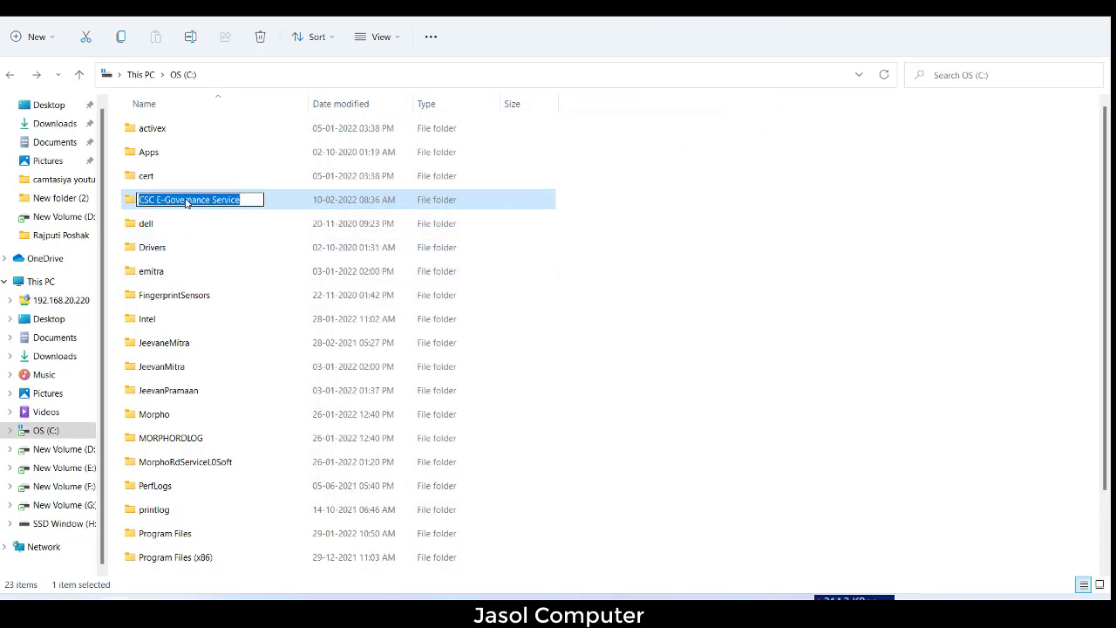
click(281, 206)
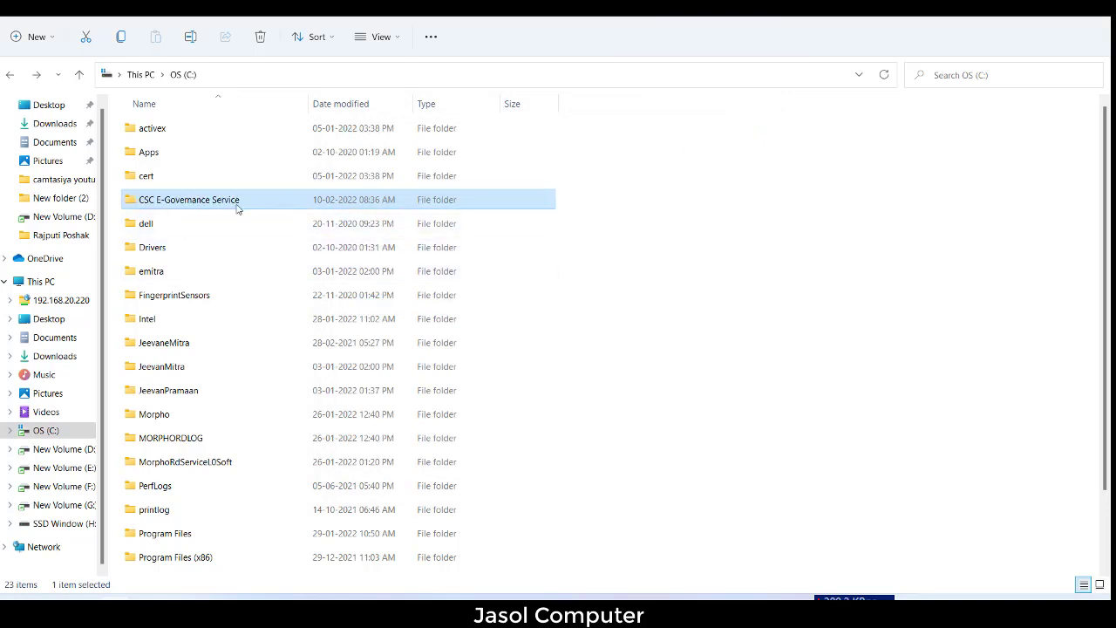
key(Delete)
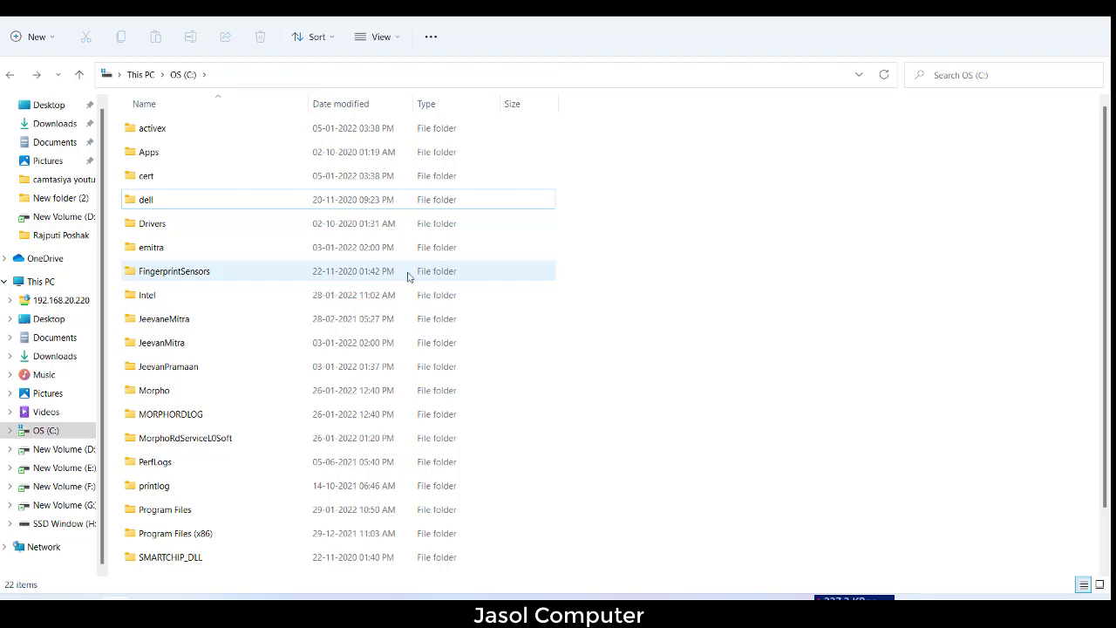
click(1026, 17)
click(498, 612)
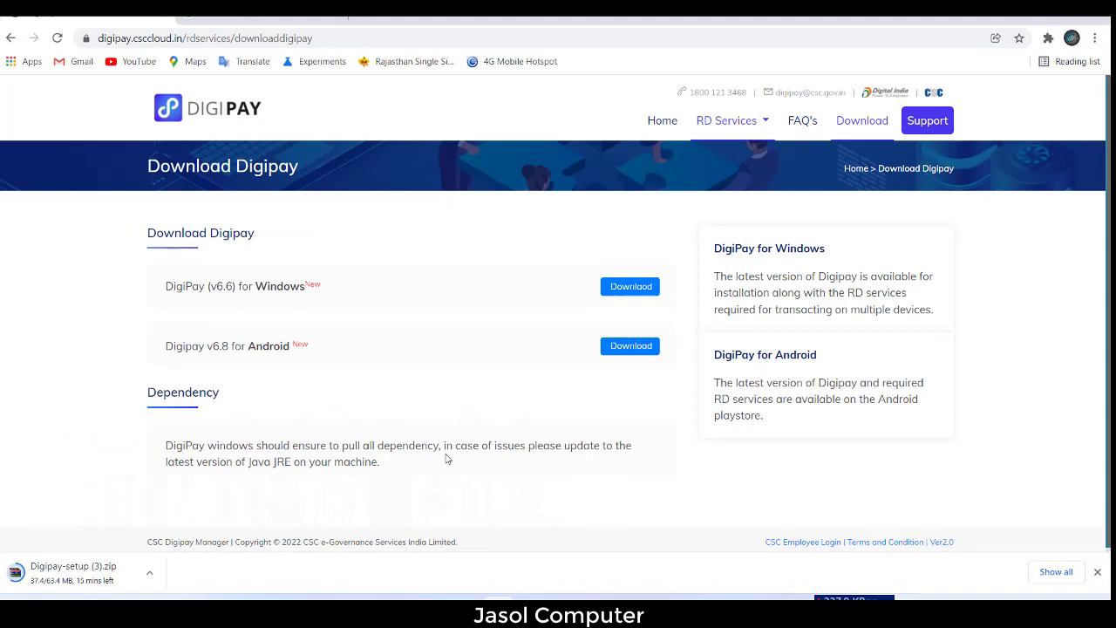
Step: Show Digipay-setup (5).ZIP in its folder and extract it into Digipay-setup (5)
click(150, 573)
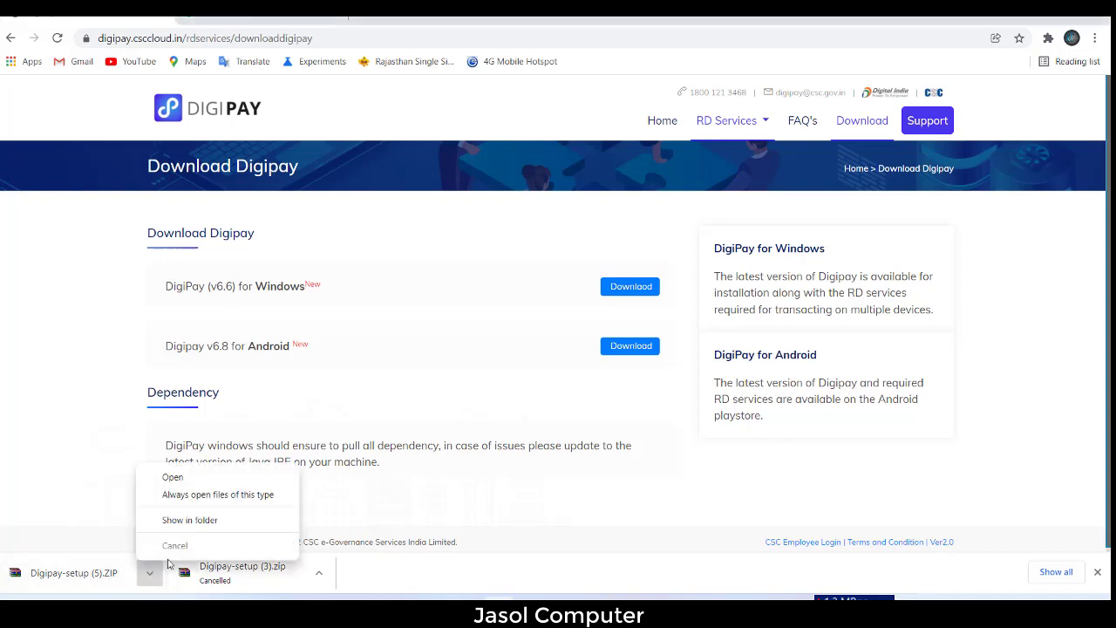
click(199, 521)
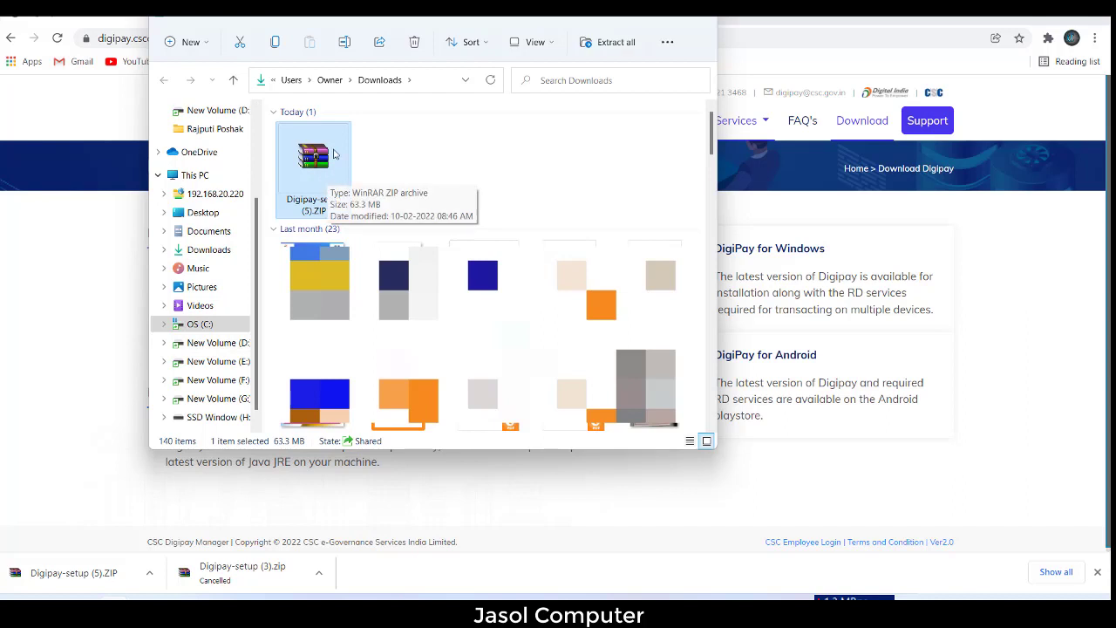
right_click(329, 145)
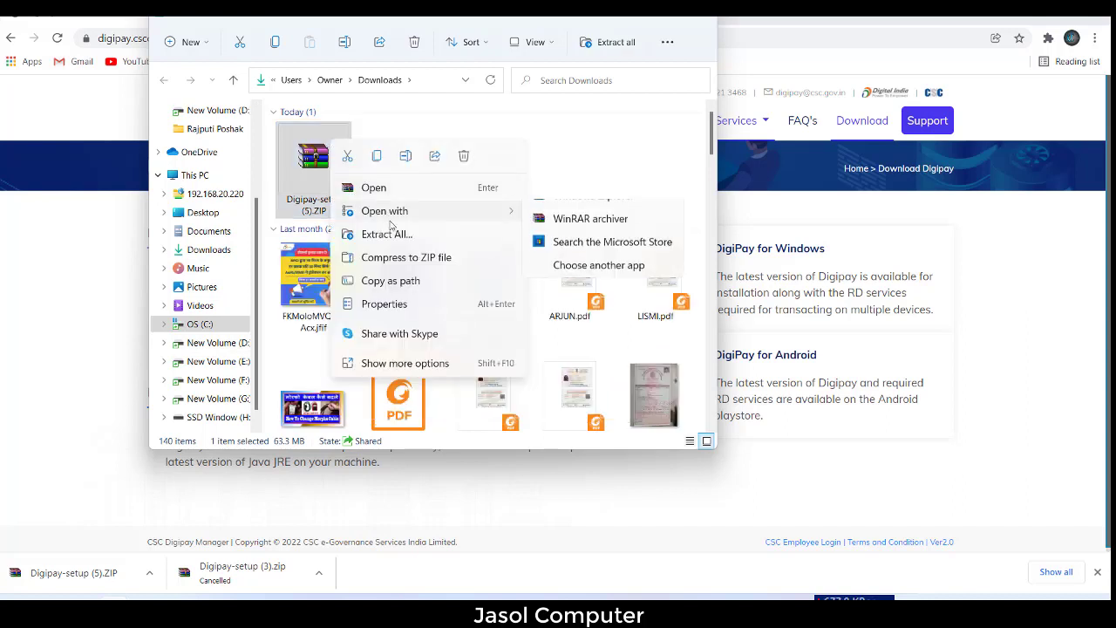
click(397, 243)
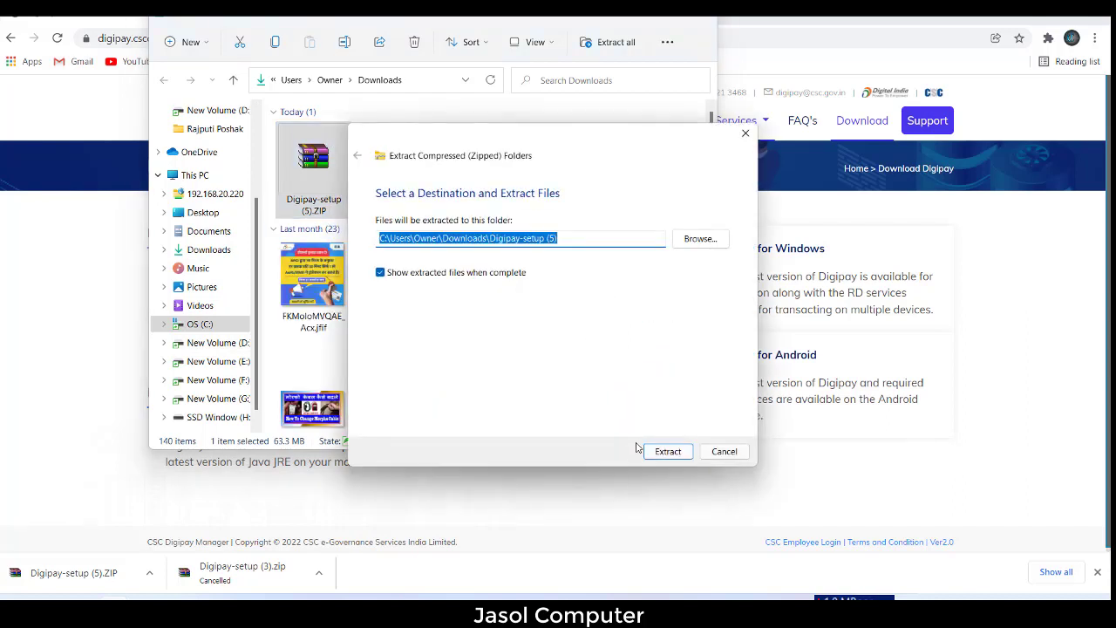
click(670, 451)
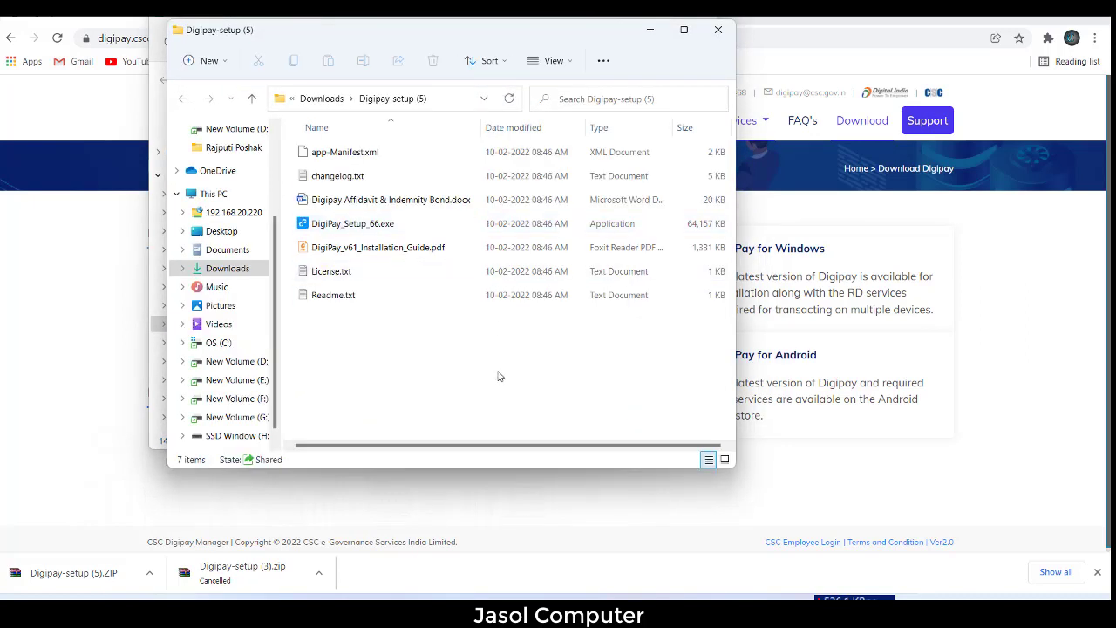
Step: Run DigiPay_Setup_66.exe as administrator and close the extra Downloads window
click(685, 31)
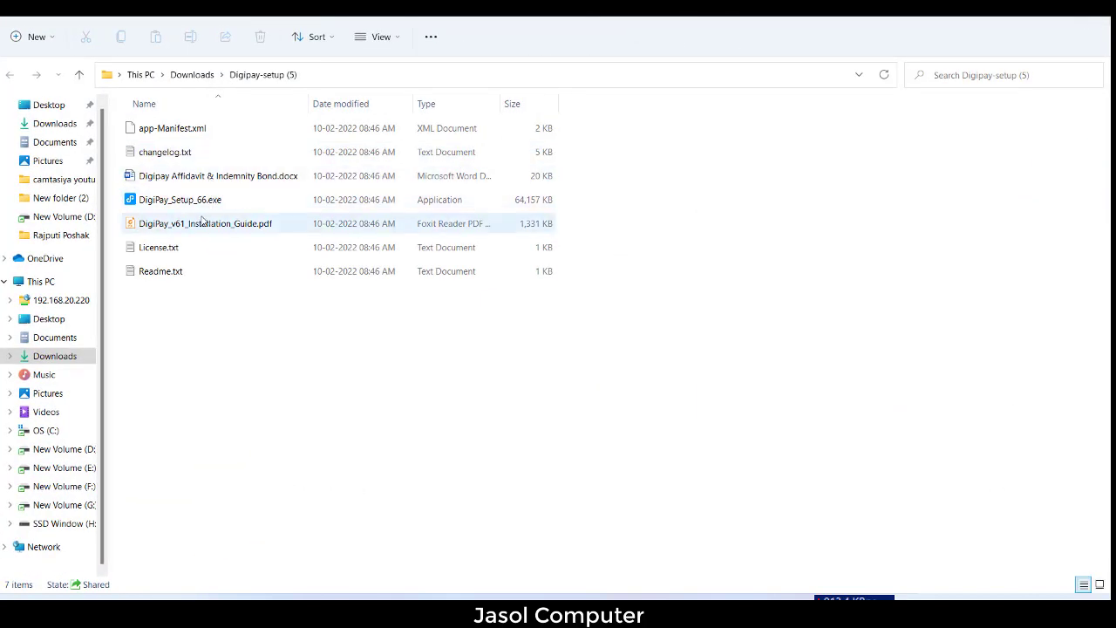
click(177, 203)
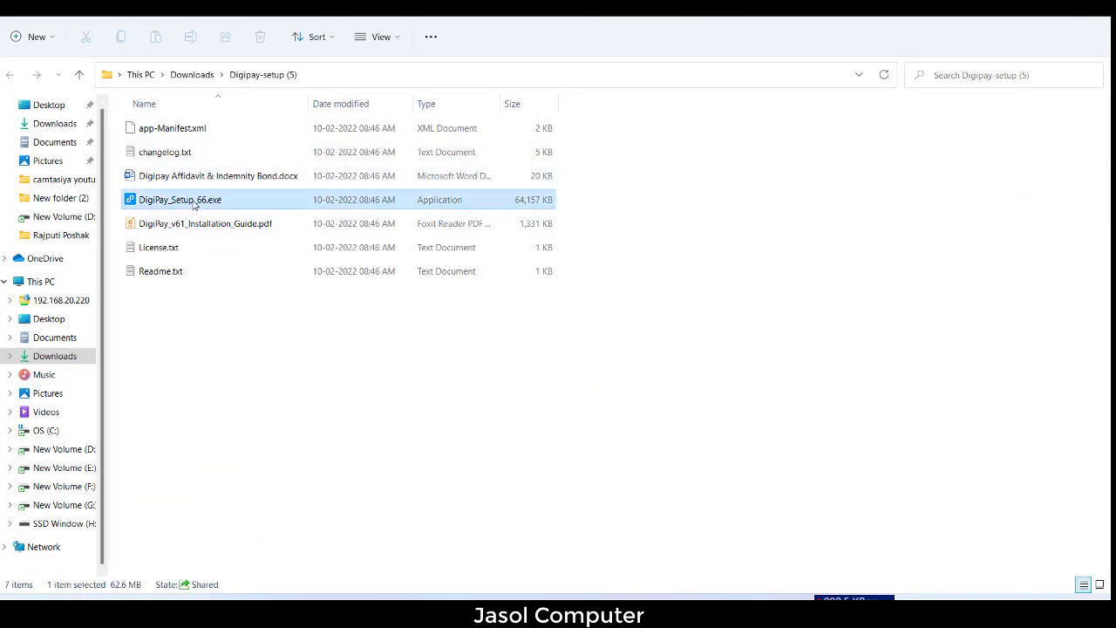
right_click(170, 205)
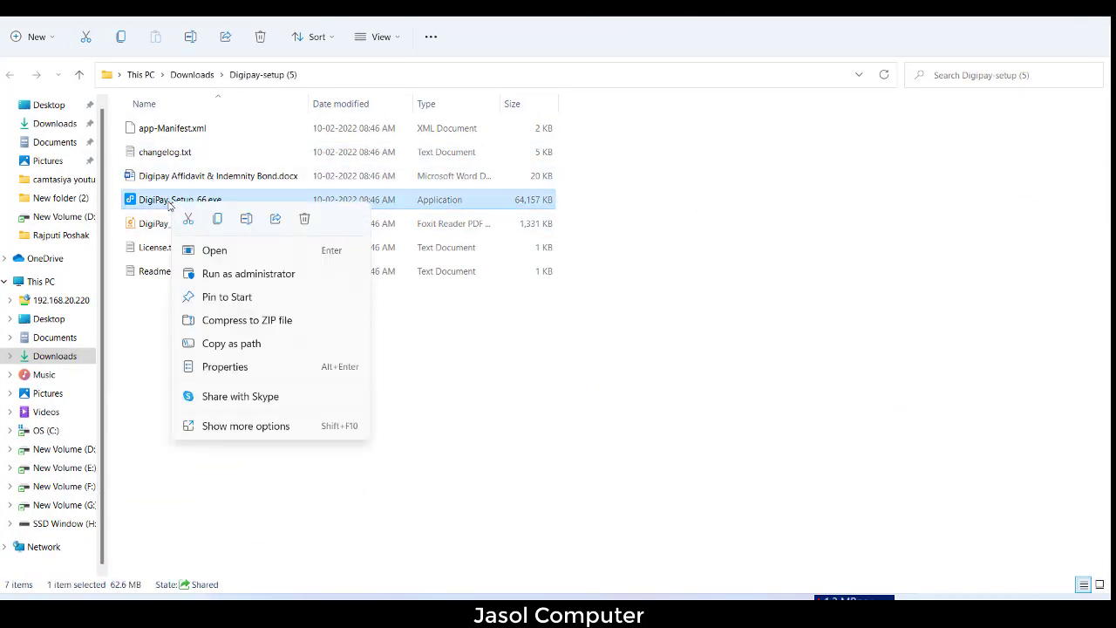
click(260, 278)
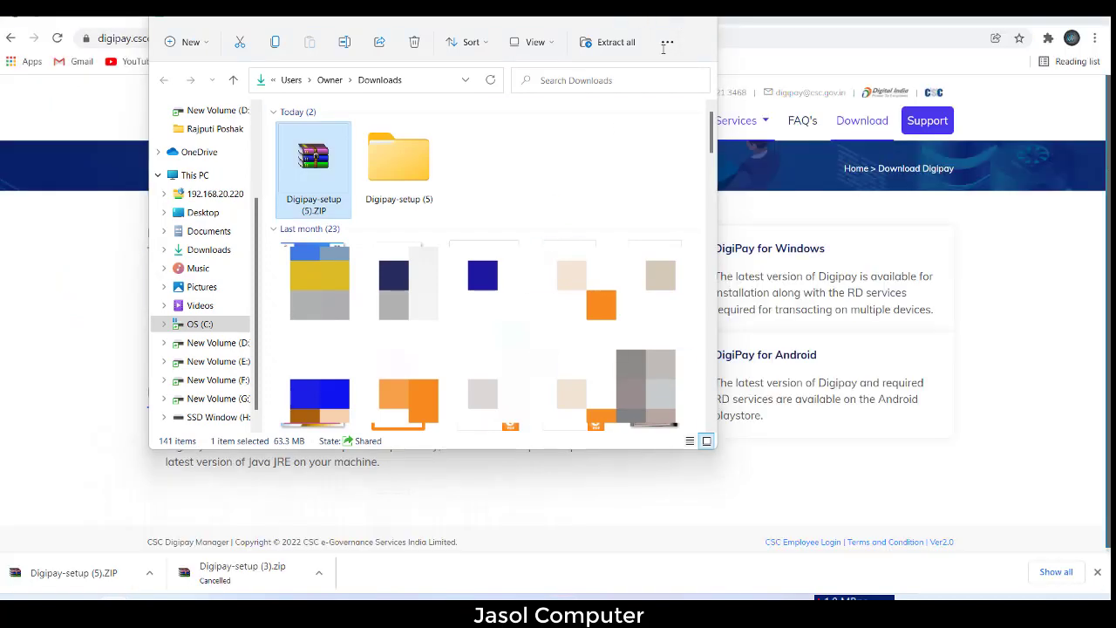
click(753, 135)
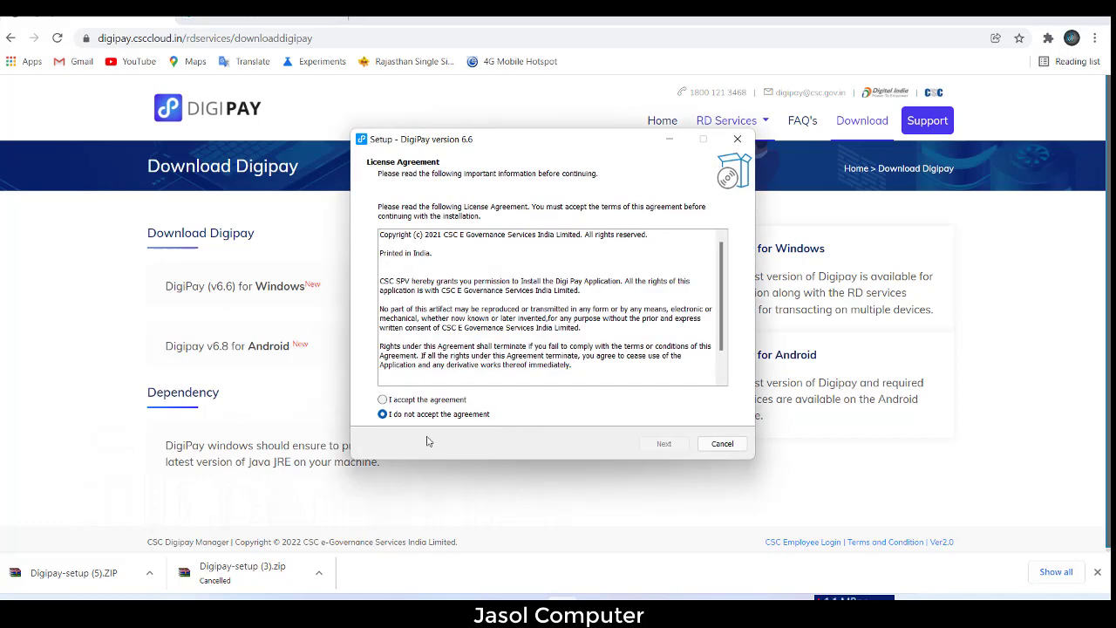
Step: Accept the licence, keep the default folder, add a desktop shortcut, install DigiPay 6.6, and finish
click(418, 401)
click(664, 444)
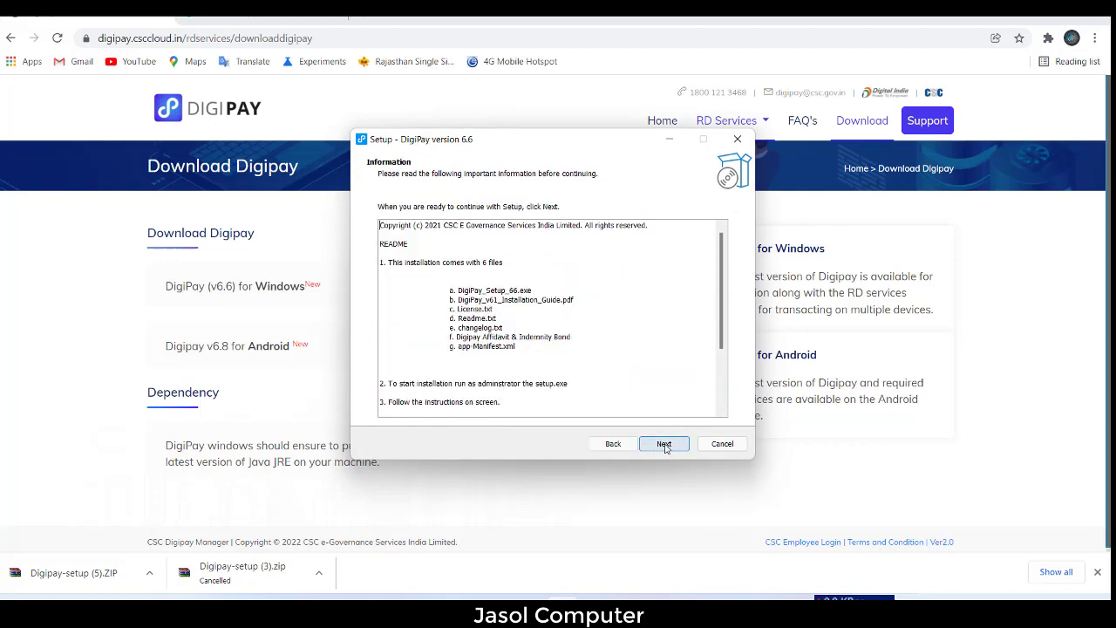
click(664, 443)
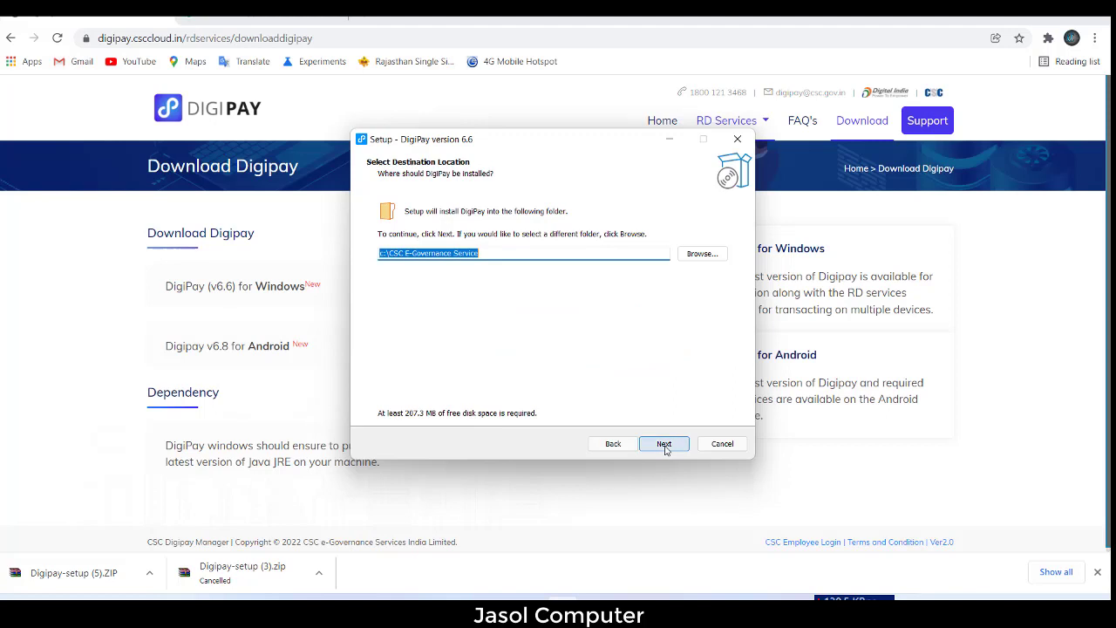
click(664, 444)
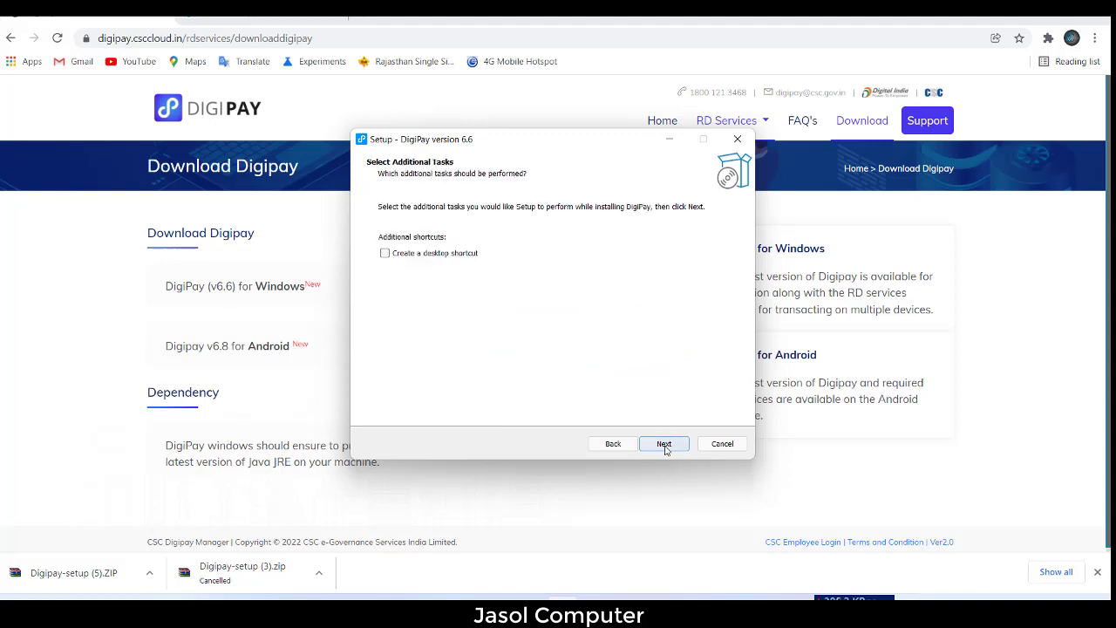
click(385, 254)
click(668, 448)
click(666, 445)
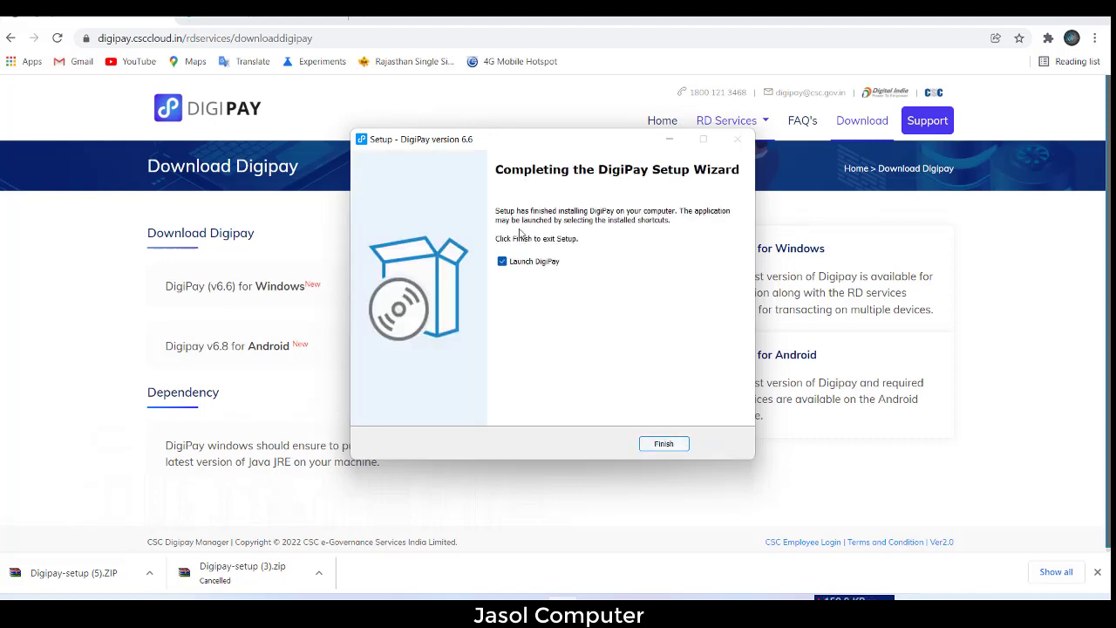
click(667, 444)
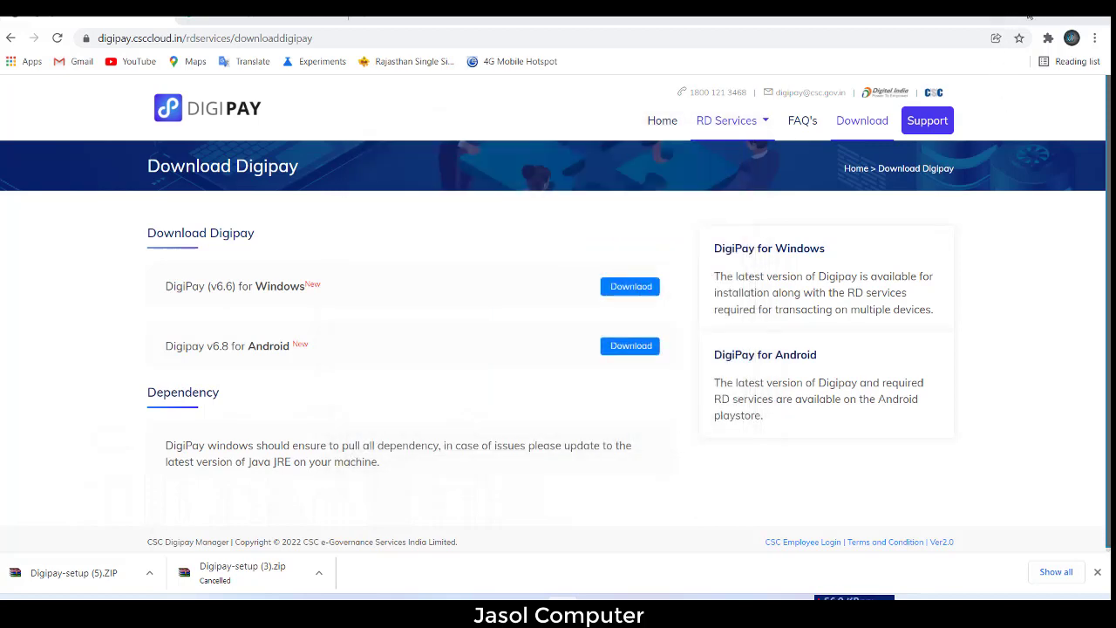
click(1031, 19)
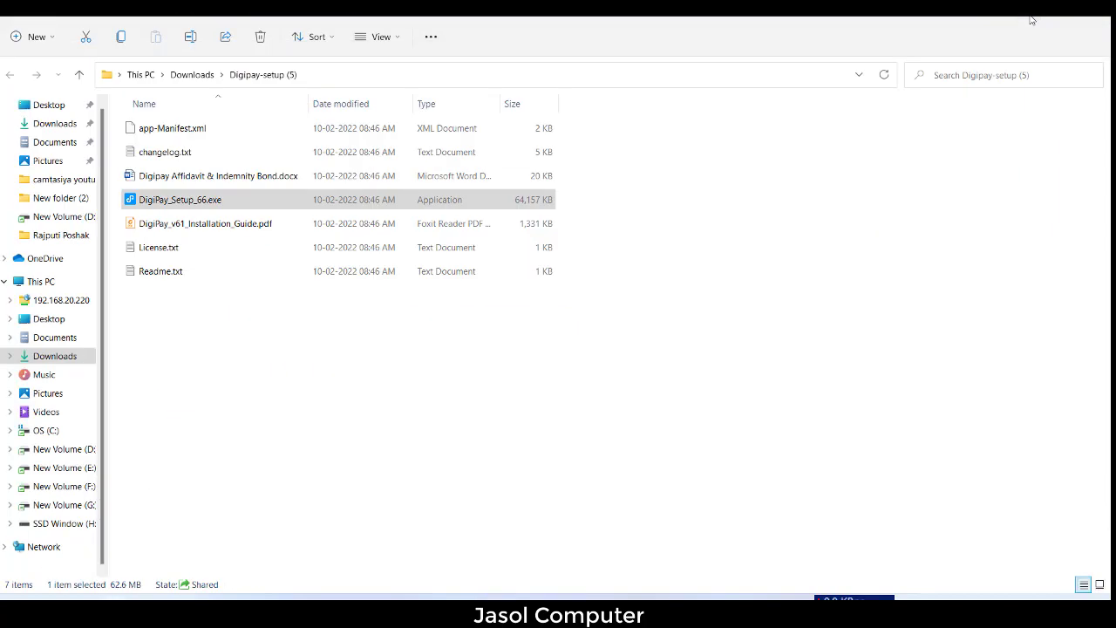
Step: Enter the CSC ID in DigiPay, accept the consent terms, and proceed
click(1031, 20)
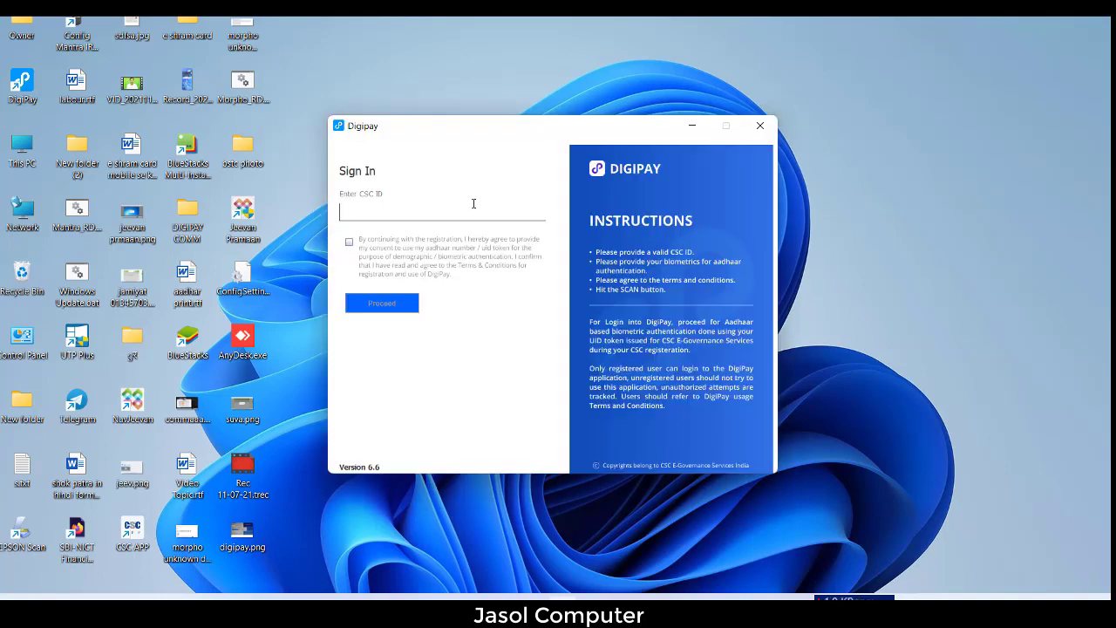
text(215)
key(ctrl+a)
text(12345)
click(348, 241)
click(387, 300)
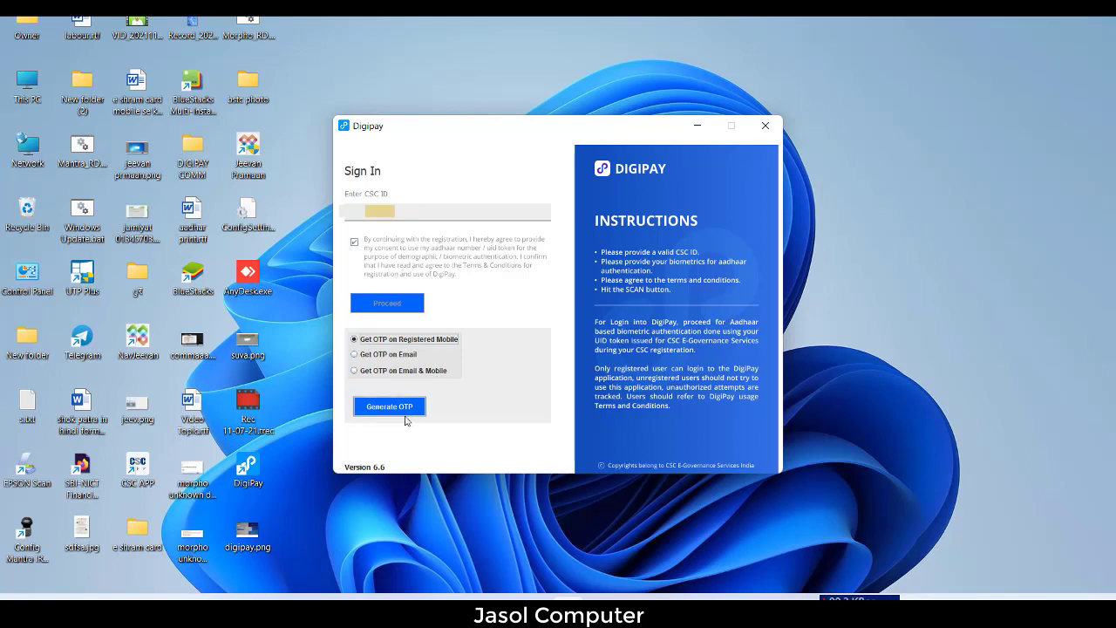
Step: Generate and verify the mobile OTP, then give biometric authentication consent
click(395, 408)
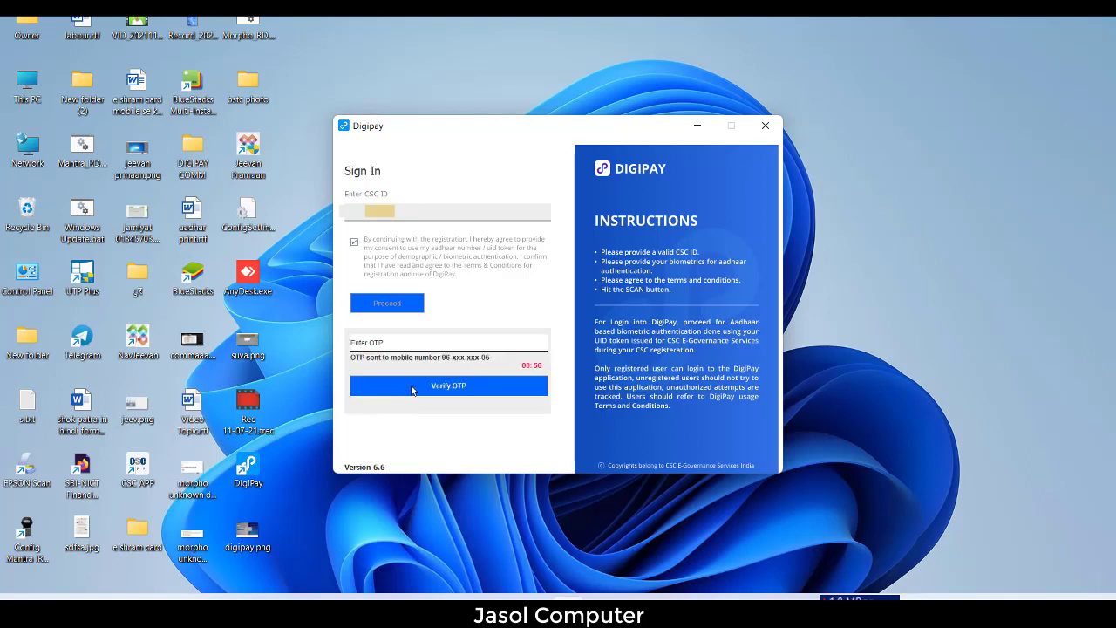
click(403, 343)
key(ctrl+v)
click(460, 386)
click(359, 260)
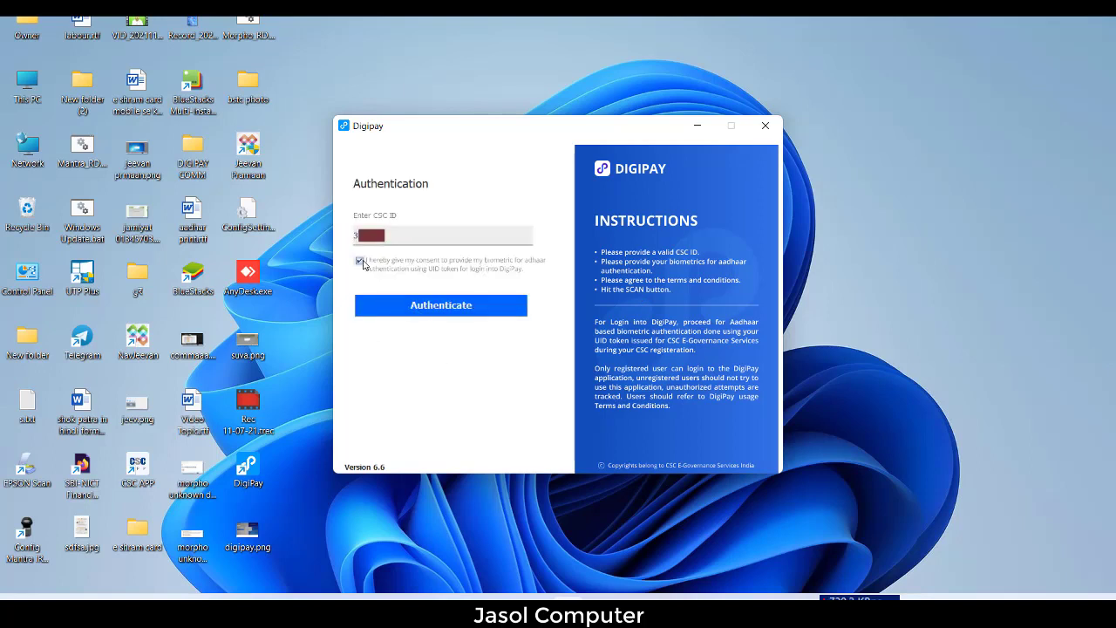
Step: Authenticate biometrically to load the dashboard showing the INR 2799.12 wallet balance
click(425, 308)
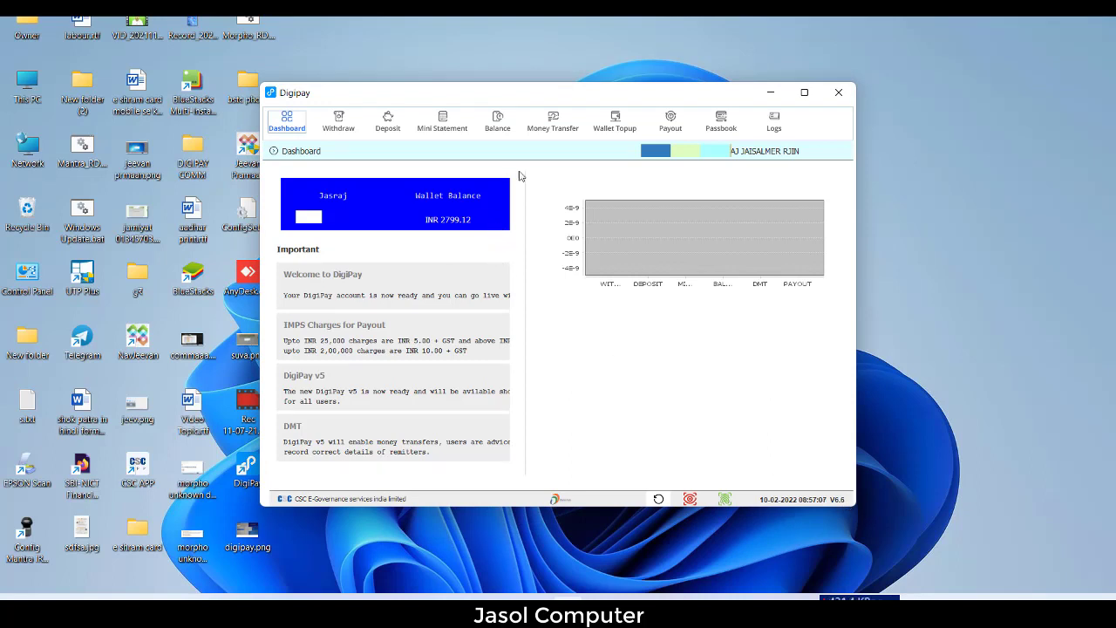
Step: Maximize DigiPay, open the AEPS Deposit form, and open its Select Bank list
click(803, 93)
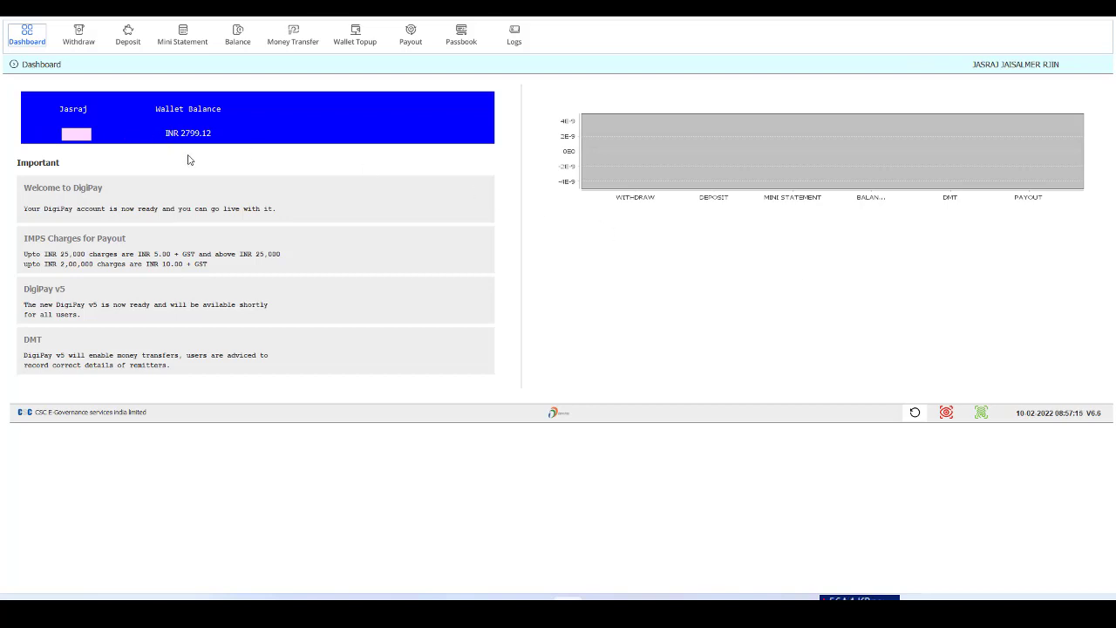
click(86, 42)
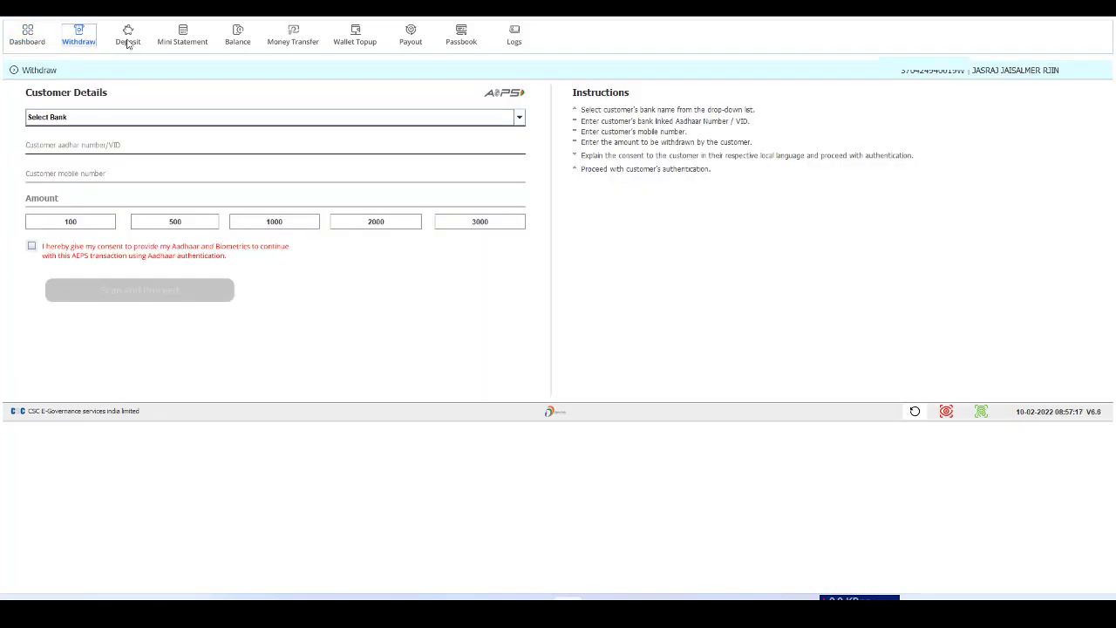
click(126, 36)
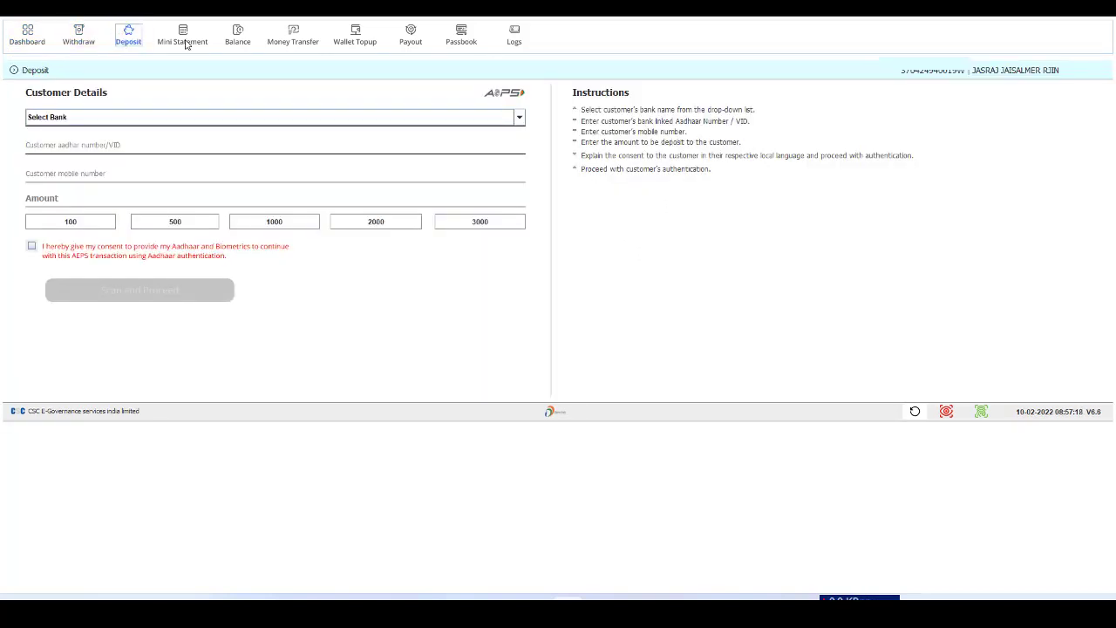
click(142, 117)
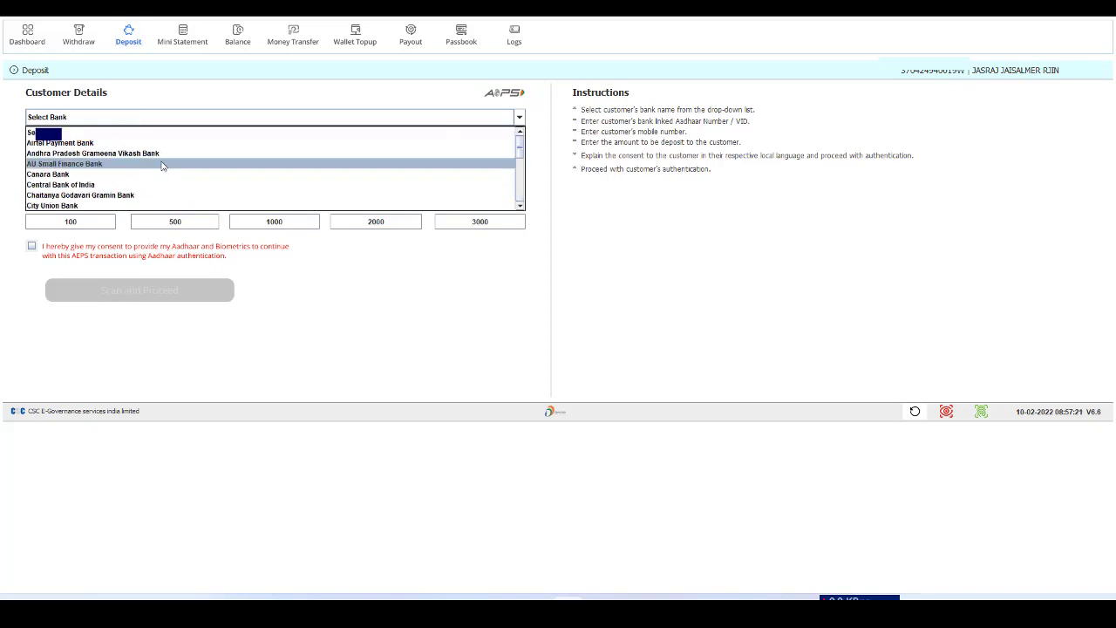